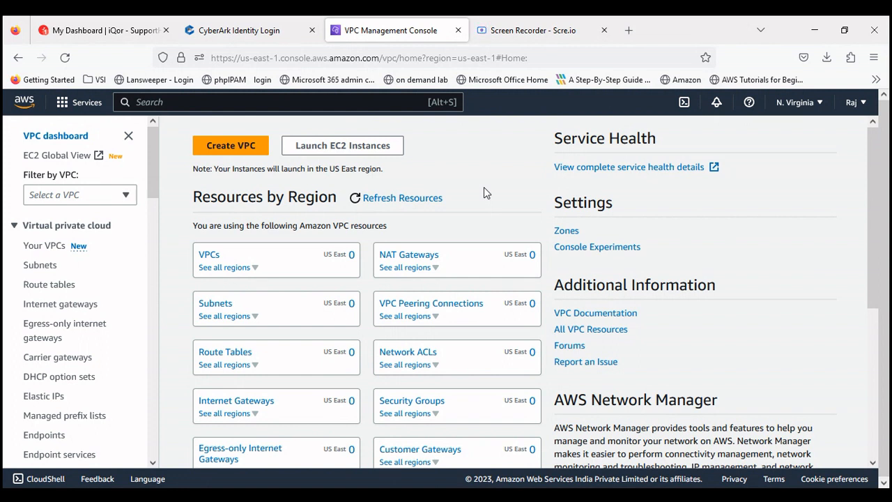
Step: Start creating a VPC-only resource and give it the name tag myvpc
{"action": "left_click", "coordinate": [44, 246]}
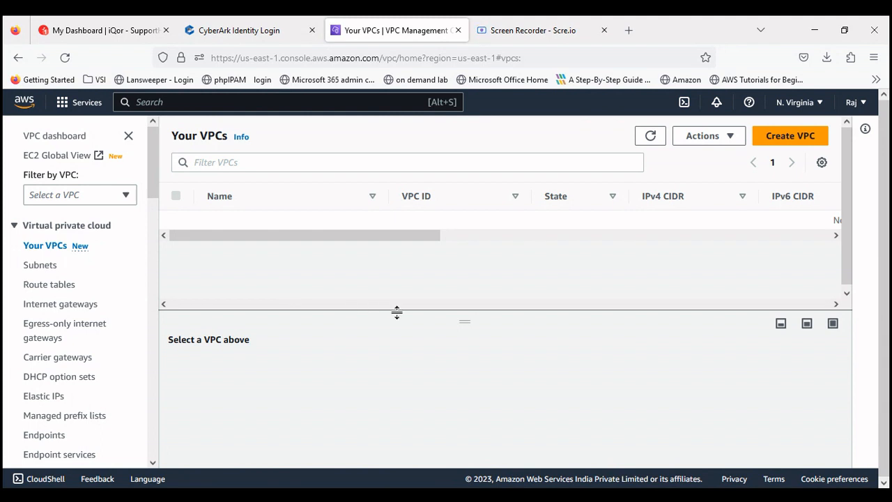
{"action": "left_click", "coordinate": [785, 139]}
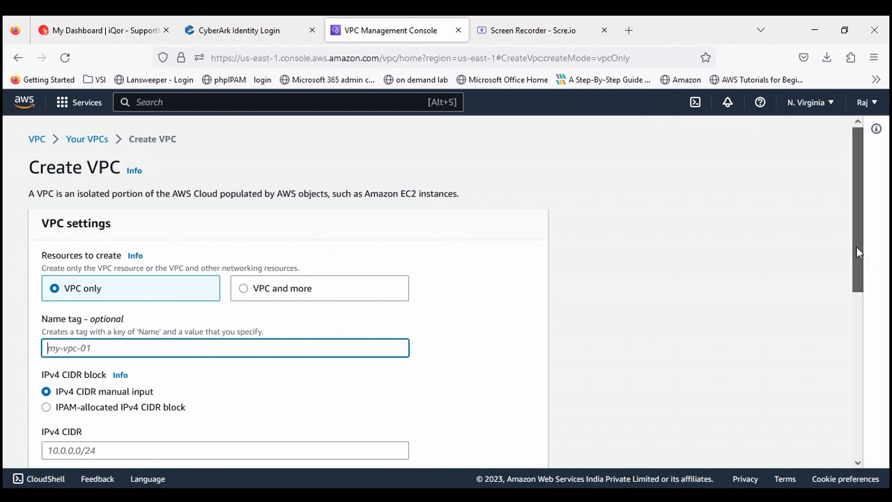
{"action": "left_click_drag", "start_coordinate": [857, 247], "coordinate": [856, 277]}
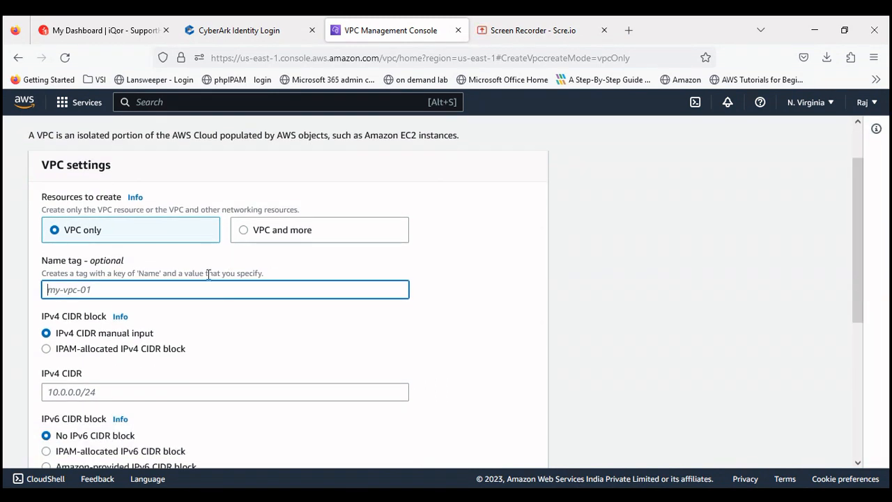
{"action": "type", "text": "myvpc"}
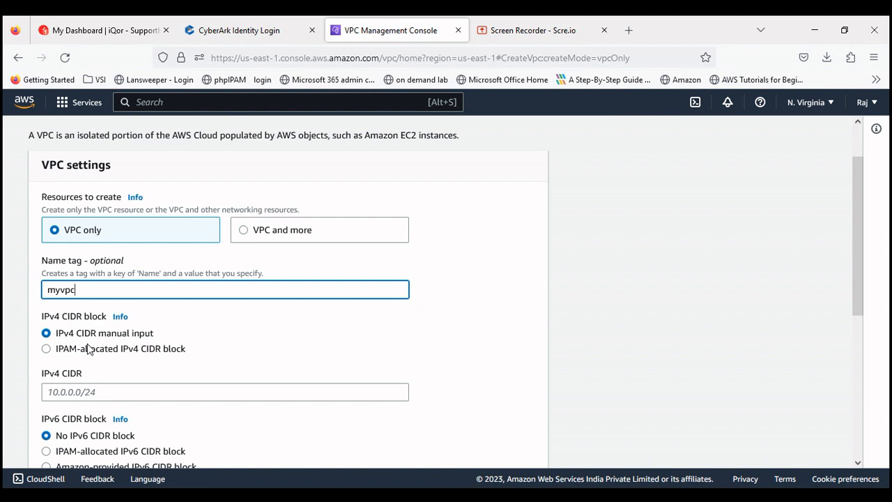
Step: Set the VPC's manual IPv4 CIDR to 192.168.0.0/16 and create the VPC
{"action": "left_click_drag", "start_coordinate": [856, 264], "coordinate": [858, 301]}
{"action": "left_click", "coordinate": [91, 335]}
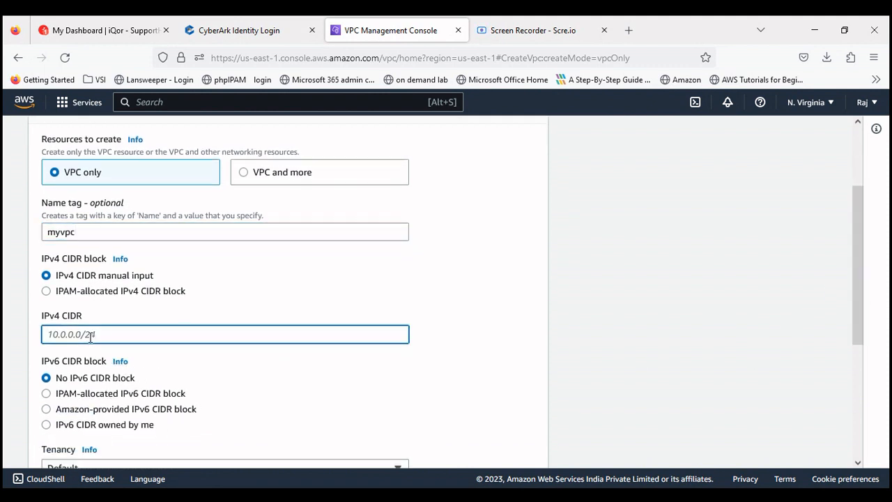
{"action": "type", "text": "192.168.0.0/16"}
{"action": "left_click_drag", "start_coordinate": [855, 302], "coordinate": [865, 368]}
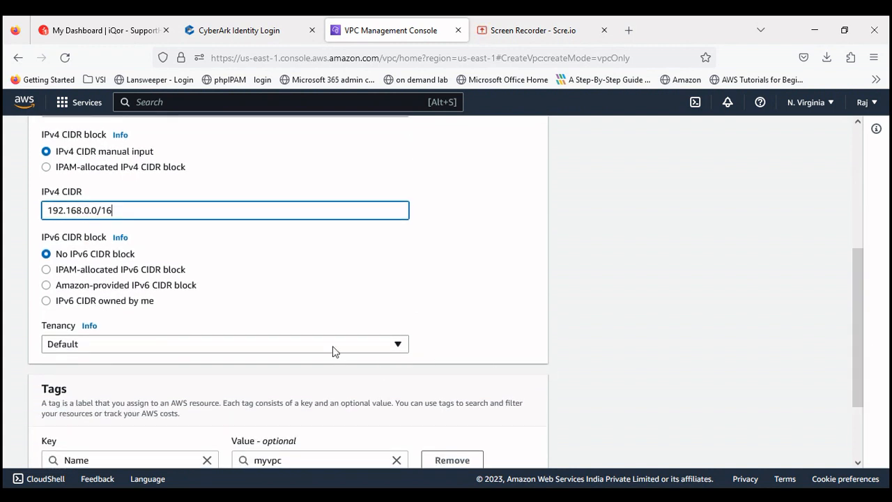
{"action": "left_click_drag", "start_coordinate": [860, 330], "coordinate": [853, 414]}
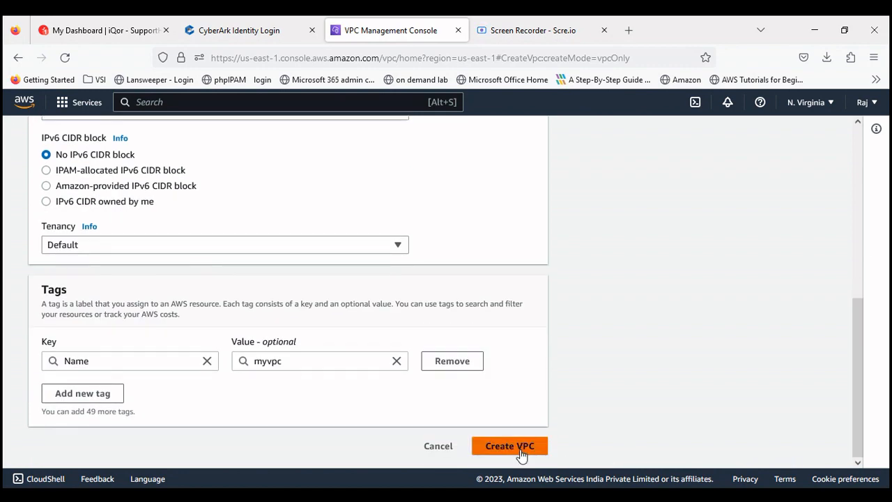
{"action": "left_click", "coordinate": [520, 449]}
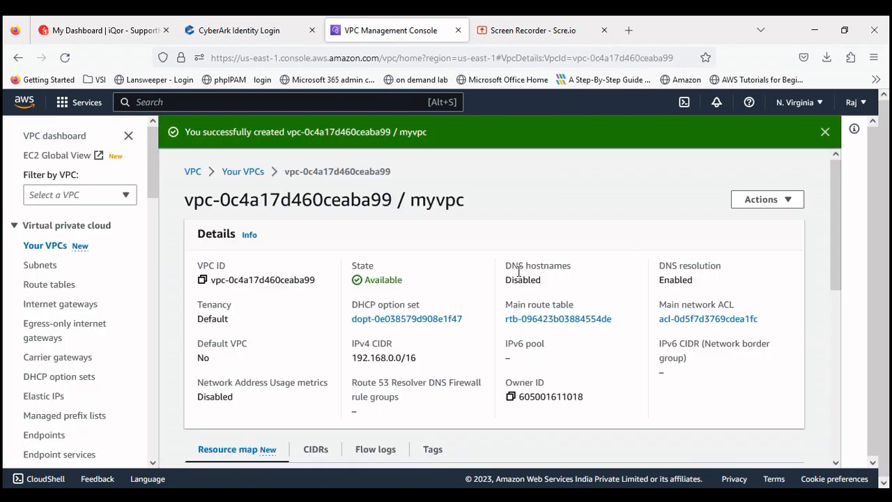
Step: Review the resource map and the associated CIDRs of the new myvpc VPC
{"action": "left_click_drag", "start_coordinate": [841, 257], "coordinate": [832, 363]}
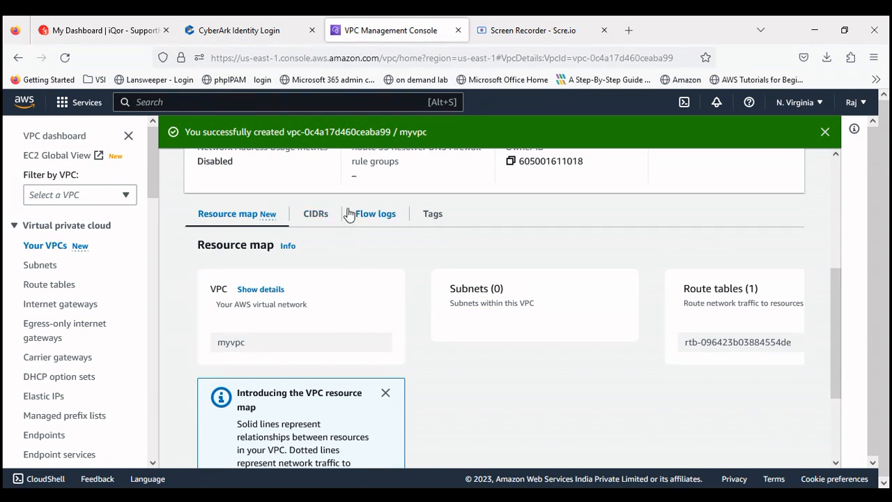
{"action": "left_click", "coordinate": [325, 216]}
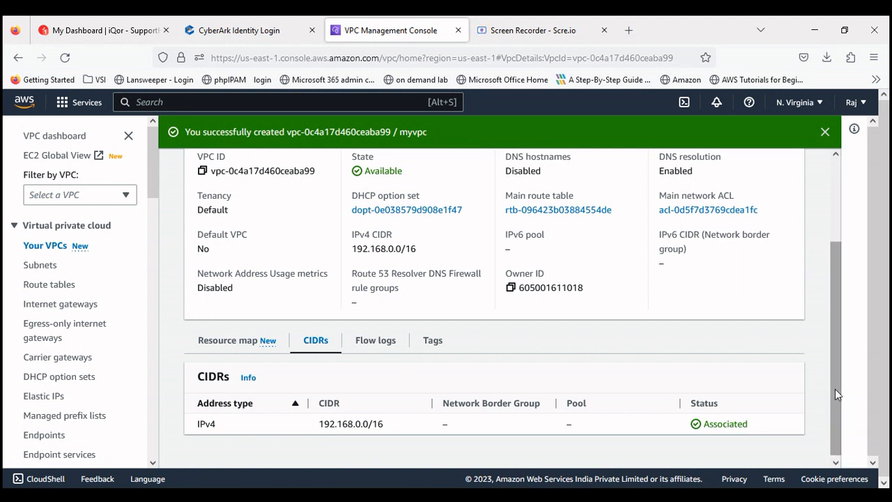
{"action": "left_click_drag", "start_coordinate": [833, 389], "coordinate": [829, 324]}
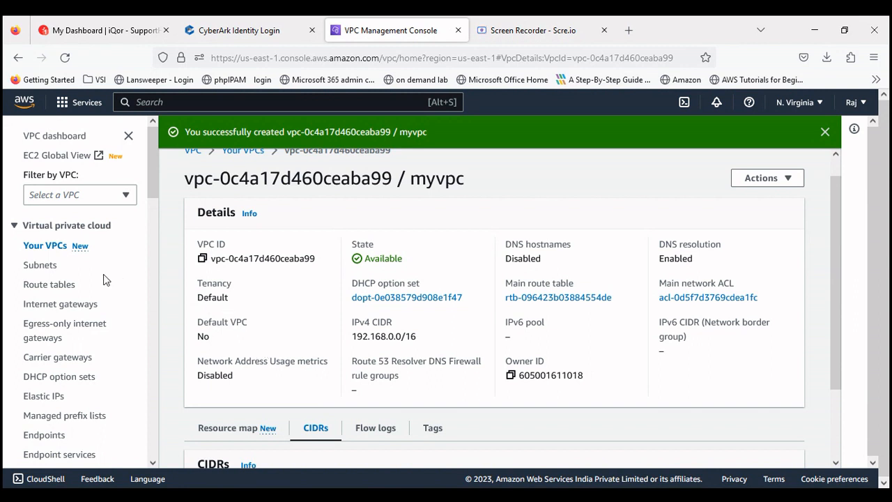
Step: Start creating a subnet and select myvpc as its VPC
{"action": "left_click", "coordinate": [39, 268]}
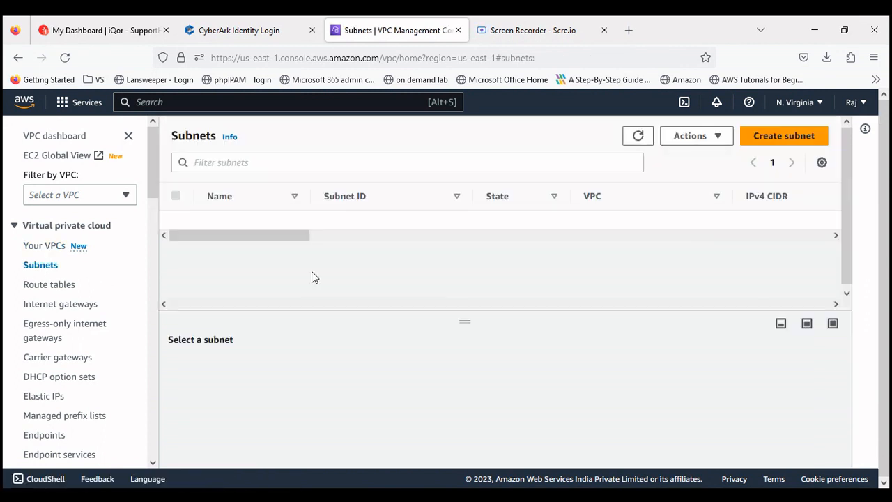
{"action": "left_click", "coordinate": [778, 136]}
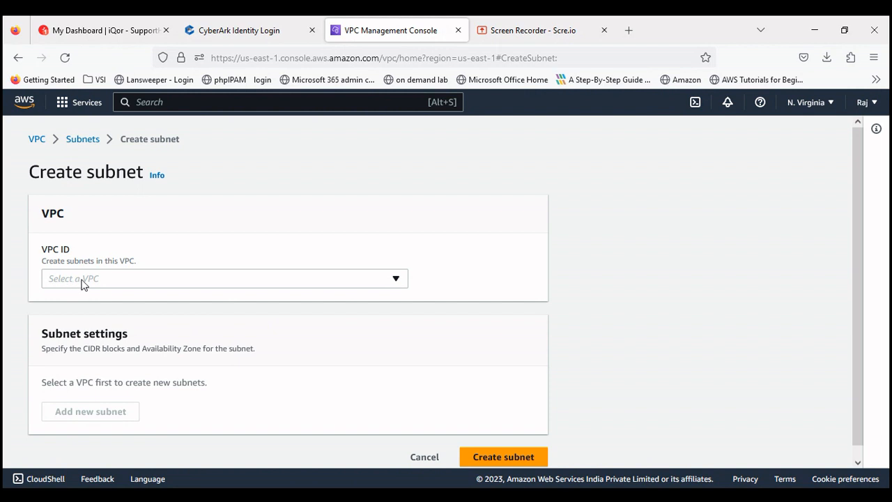
{"action": "left_click", "coordinate": [279, 284]}
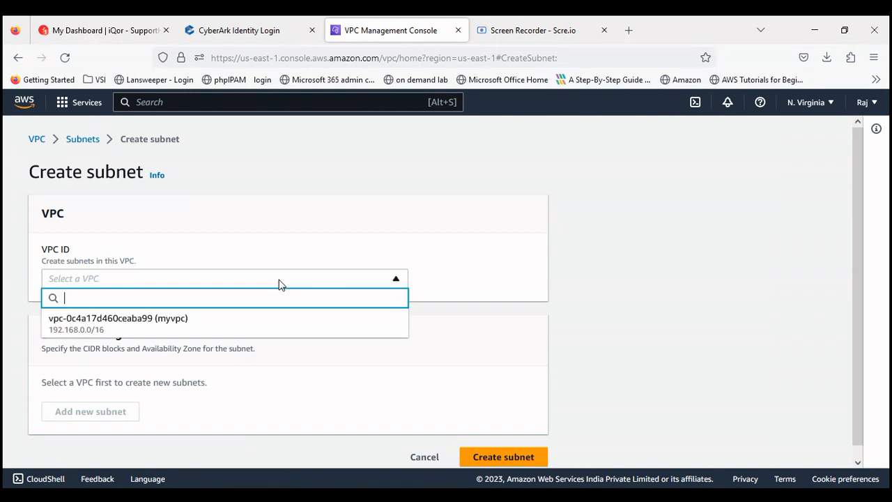
{"action": "left_click", "coordinate": [155, 325]}
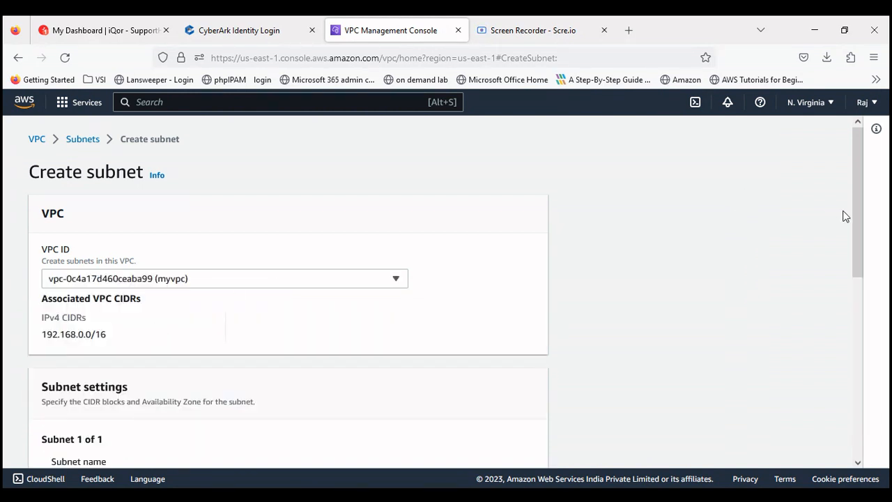
Step: Name the first subnet subnet1 and place it in availability zone us-east-1a
{"action": "left_click_drag", "start_coordinate": [856, 218], "coordinate": [860, 295]}
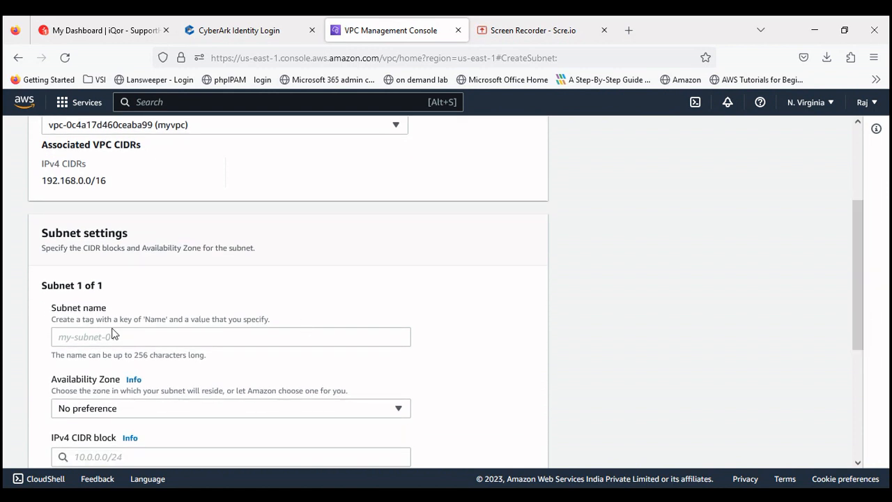
{"action": "left_click", "coordinate": [75, 339]}
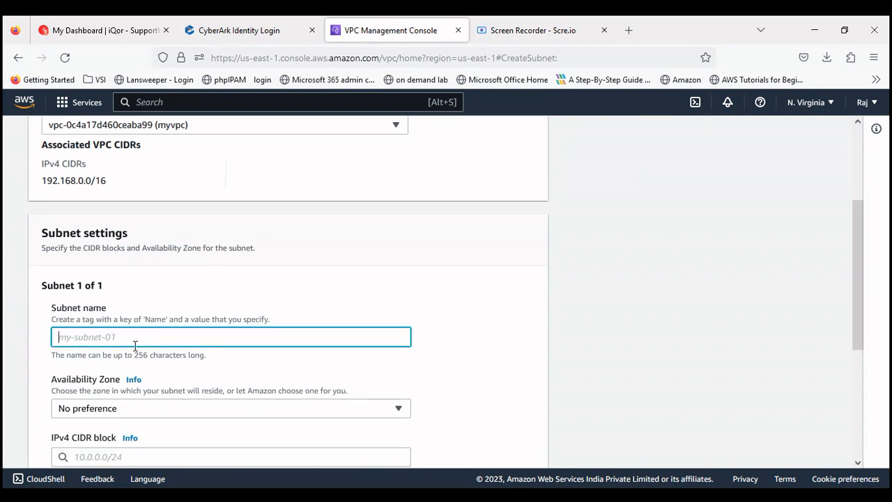
{"action": "left_click_drag", "start_coordinate": [863, 263], "coordinate": [849, 284]}
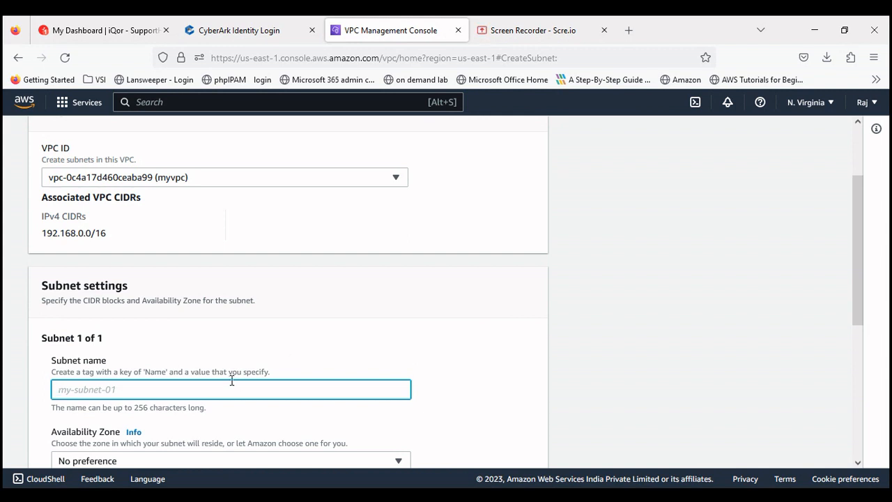
{"action": "type", "text": "subnet1"}
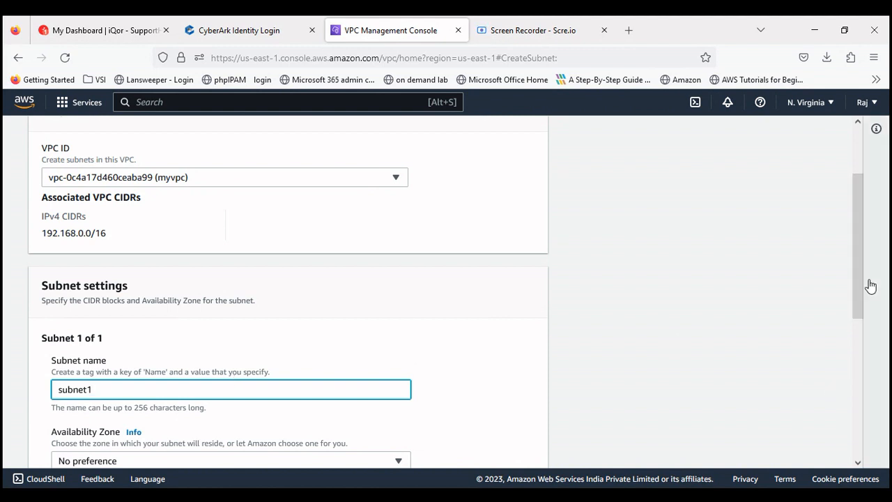
{"action": "left_click_drag", "start_coordinate": [858, 275], "coordinate": [869, 378]}
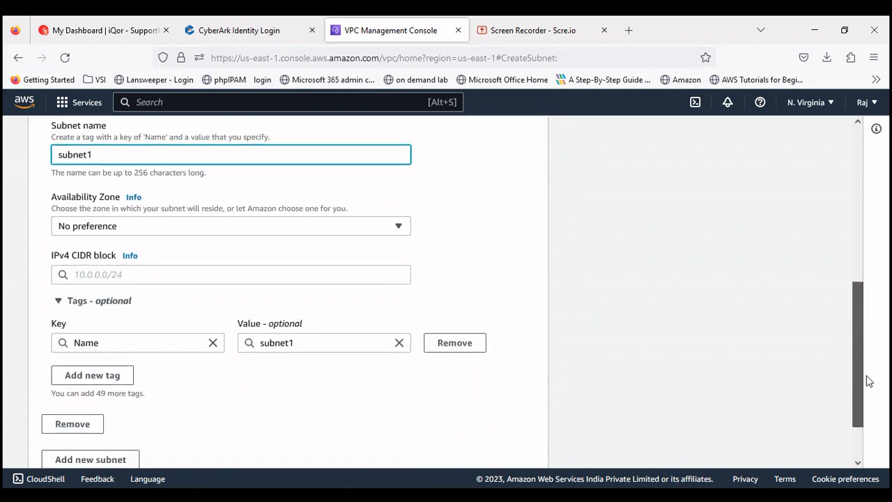
{"action": "left_click", "coordinate": [176, 227]}
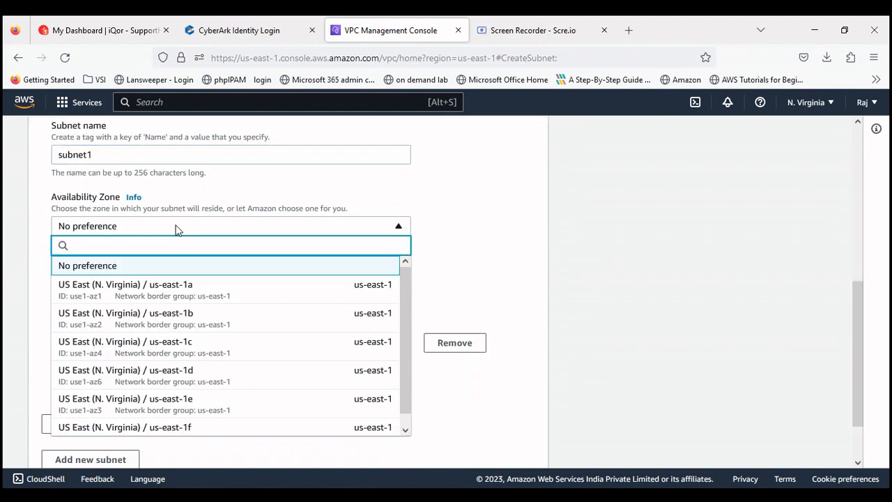
{"action": "left_click", "coordinate": [162, 298]}
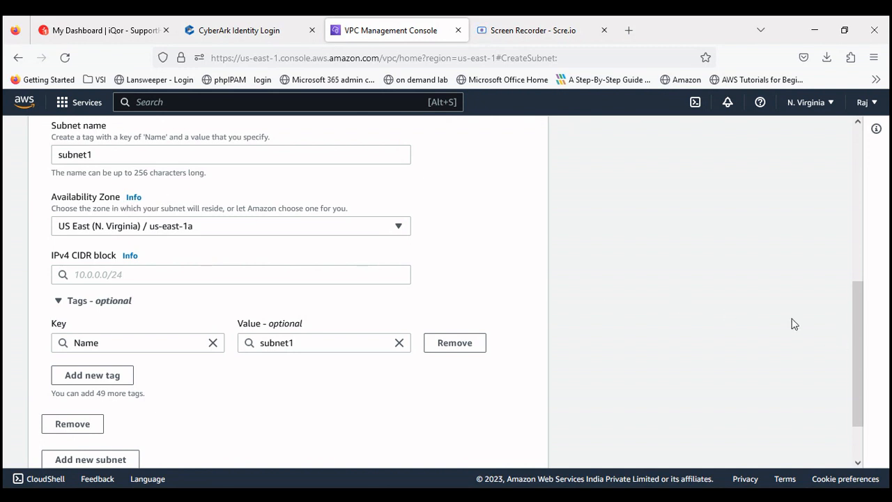
Step: Set the IPv4 CIDR block of subnet1 to 192.168.1.0/24
{"action": "left_click", "coordinate": [138, 275]}
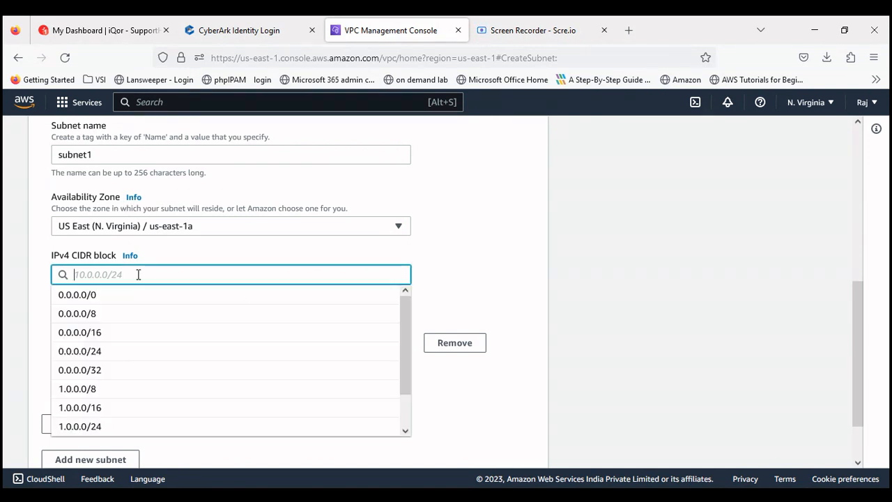
{"action": "type", "text": "192168"}
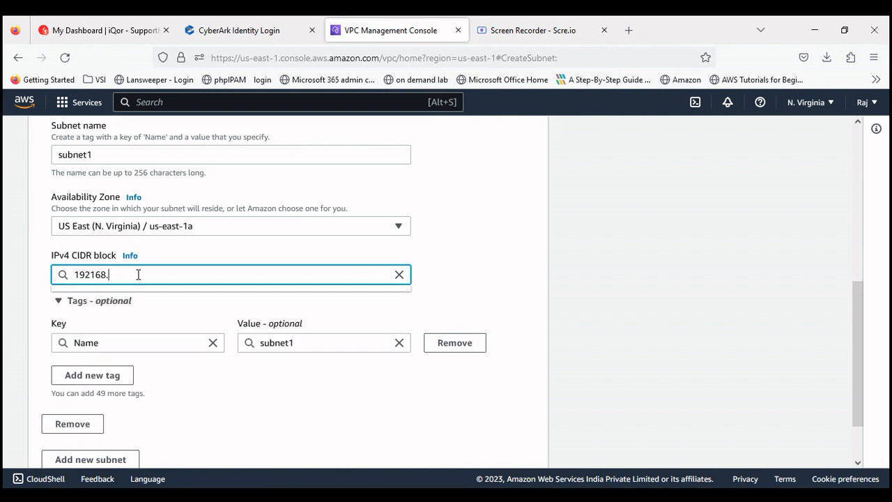
{"action": "type", "text": "."}
{"action": "key", "text": "BackSpace"}
{"action": "key", "text": "BackSpace"}
{"action": "key", "text": "BackSpace"}
{"action": "key", "text": "BackSpace"}
{"action": "type", "text": ".1"}
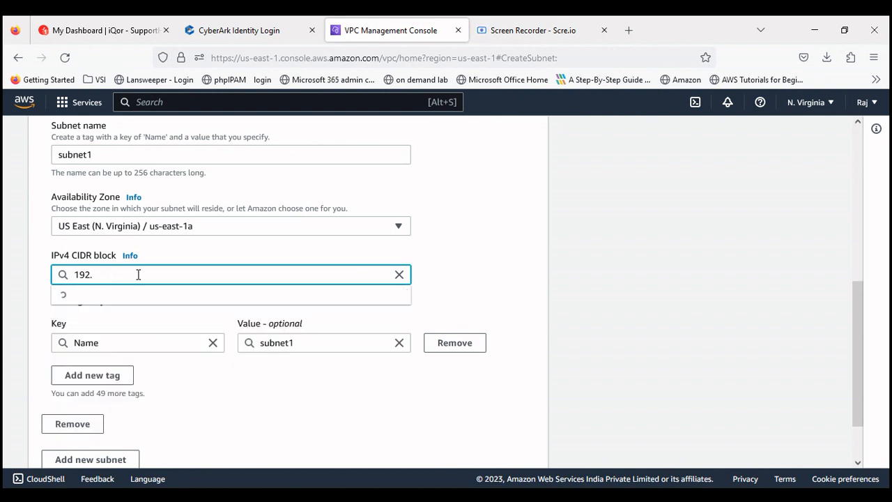
{"action": "type", "text": "68.1"}
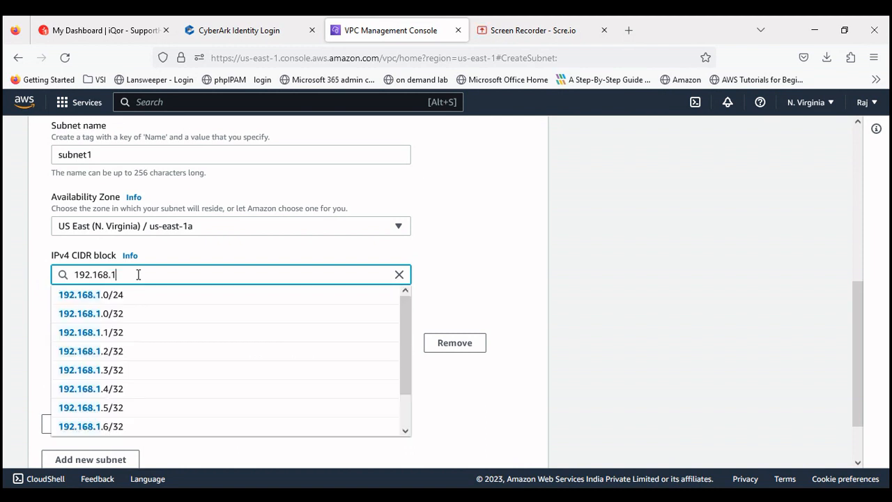
{"action": "type", "text": ".0/"}
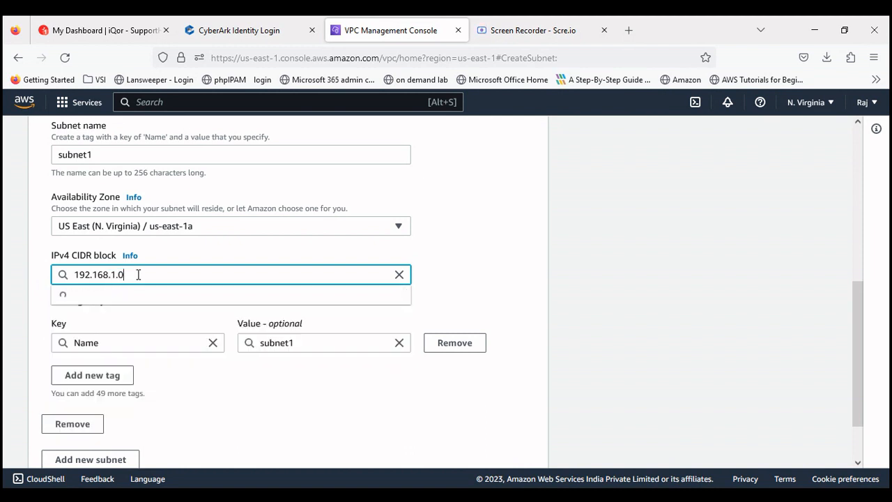
{"action": "key", "text": "BackSpace"}
{"action": "key", "text": "BackSpace"}
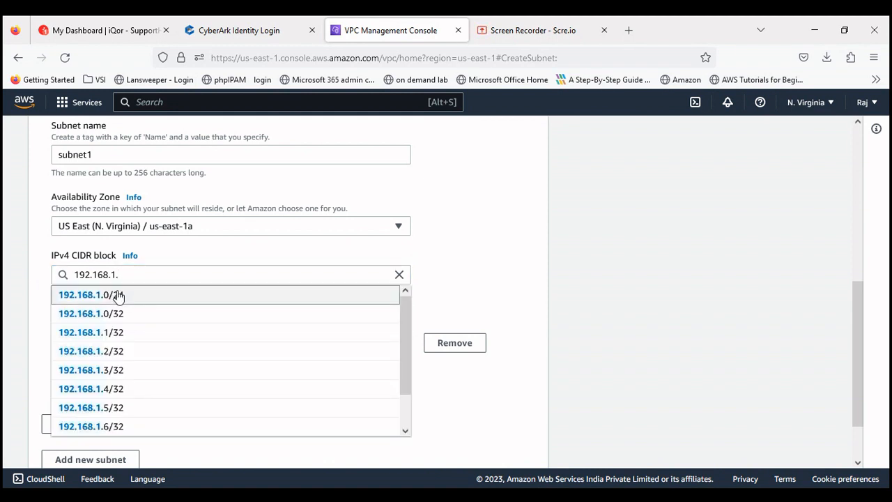
{"action": "left_click", "coordinate": [119, 295]}
Step: Add a second subnet named subnet2 in availability zone us-east-1b
{"action": "left_click", "coordinate": [98, 460]}
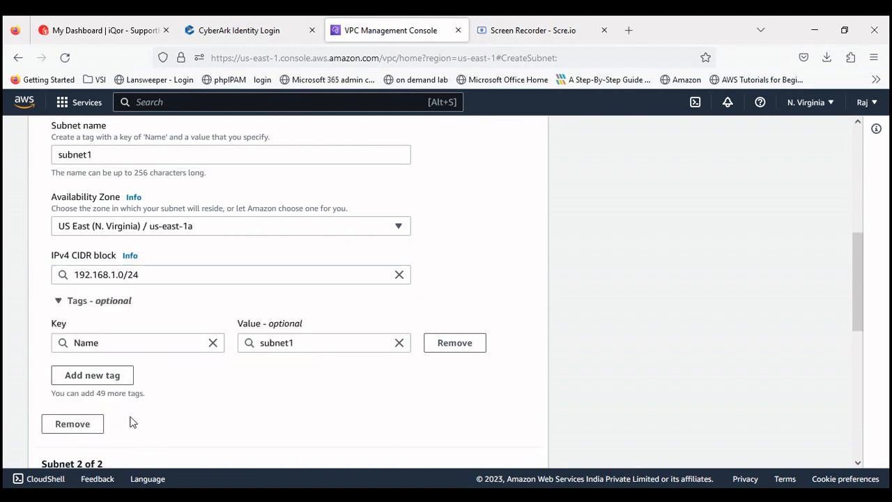
{"action": "left_click_drag", "start_coordinate": [864, 279], "coordinate": [858, 325]}
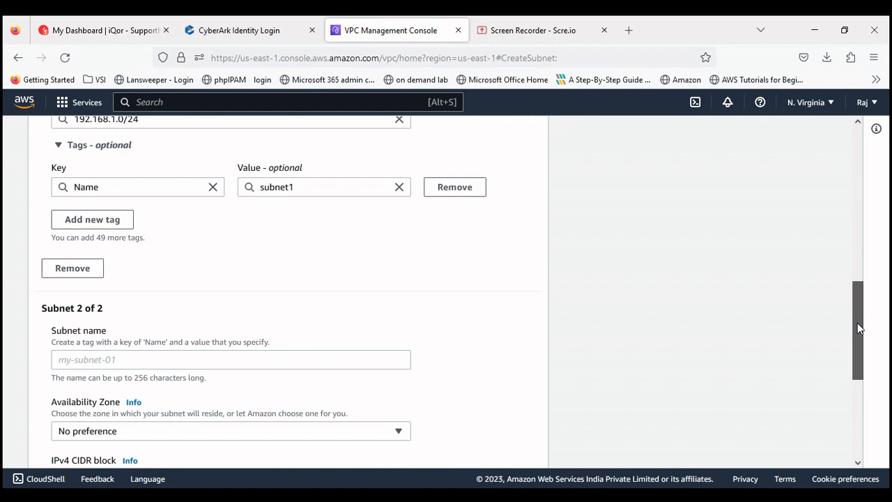
{"action": "left_click", "coordinate": [146, 353]}
{"action": "type", "text": "subnet2"}
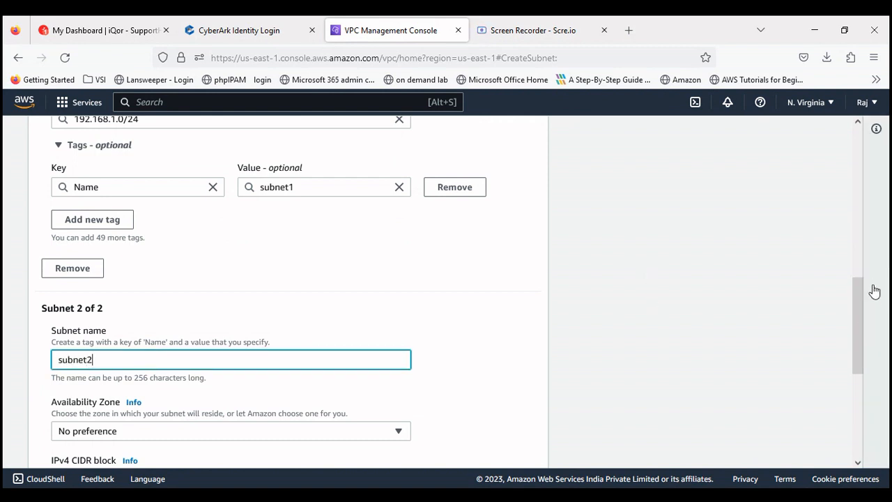
{"action": "left_click_drag", "start_coordinate": [861, 309], "coordinate": [857, 353]}
{"action": "left_click", "coordinate": [199, 263]}
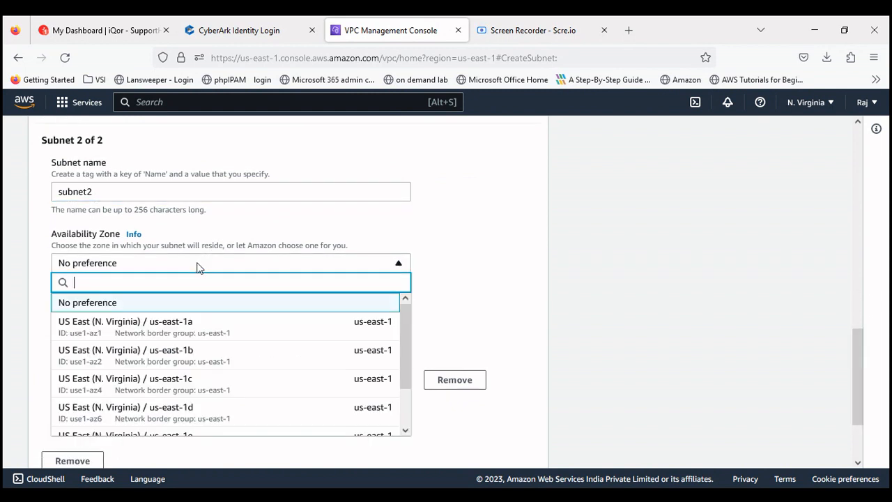
{"action": "left_click", "coordinate": [185, 361]}
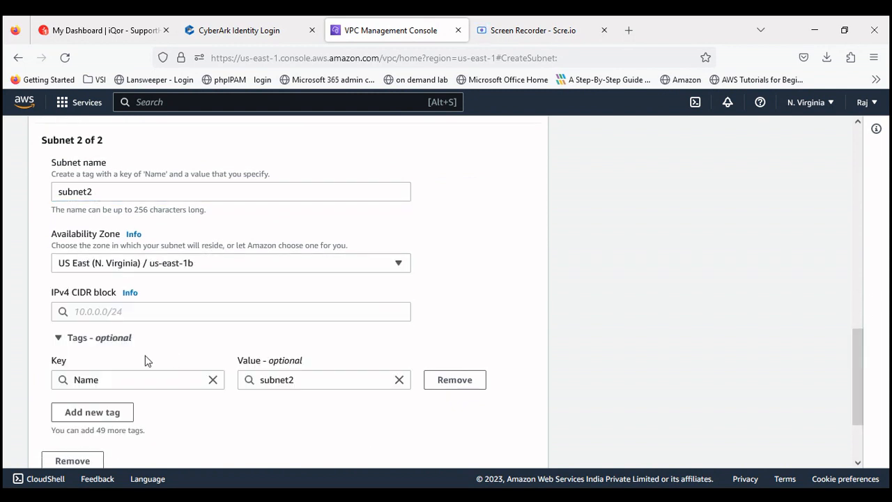
Step: Set the IPv4 CIDR block of subnet2 to 192.168.2.0/24
{"action": "left_click", "coordinate": [204, 311]}
{"action": "type", "text": "1"}
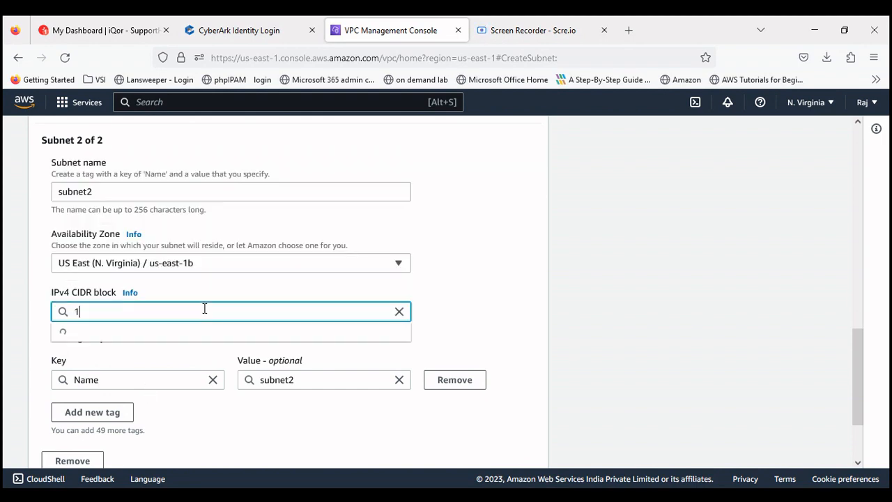
{"action": "type", "text": "92.168"}
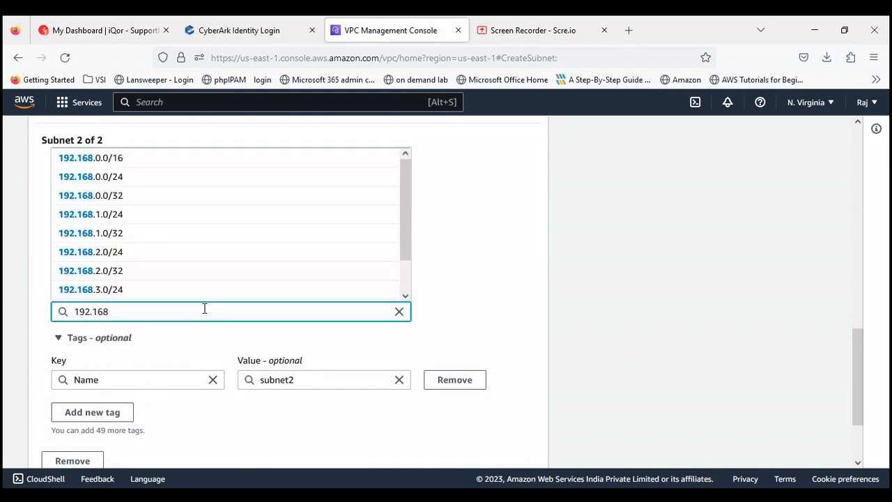
{"action": "type", "text": ".2."}
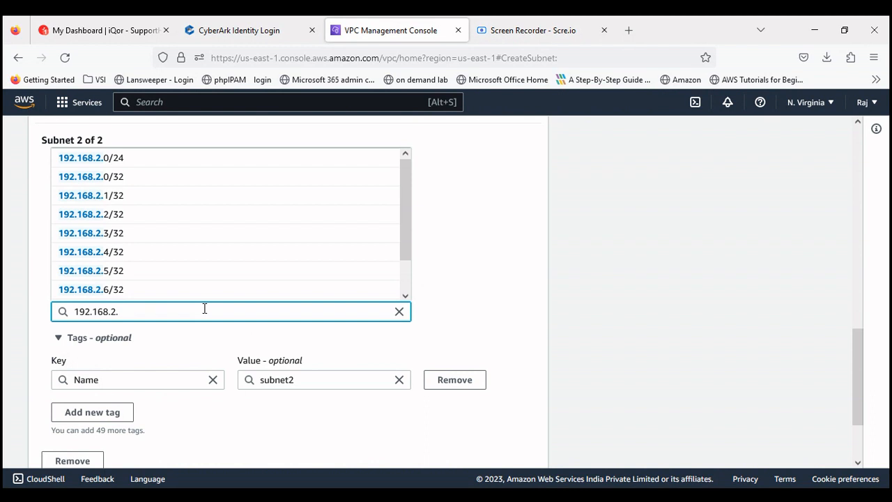
{"action": "left_click", "coordinate": [118, 159]}
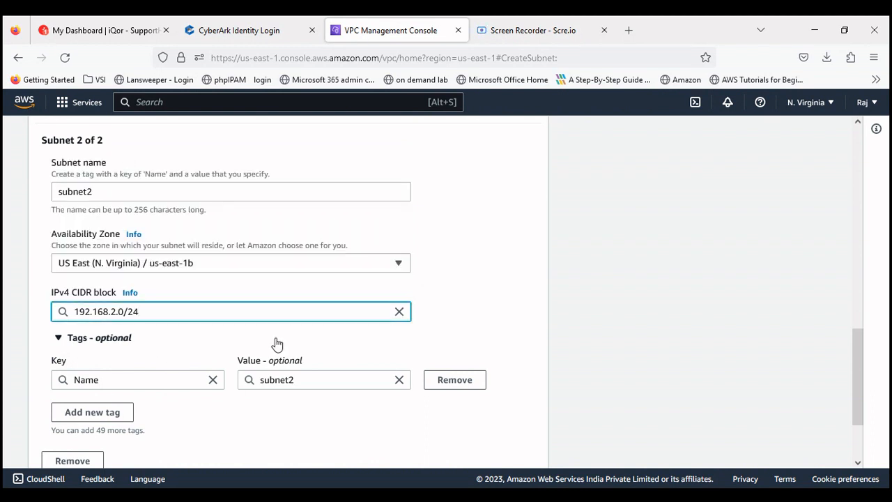
Step: Create both configured subnets and check them in the subnet list
{"action": "left_click_drag", "start_coordinate": [856, 336], "coordinate": [857, 362]}
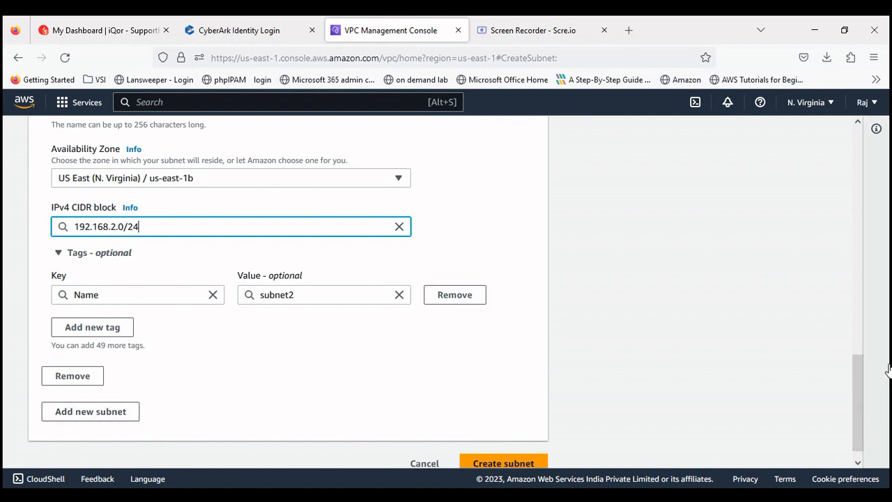
{"action": "left_click_drag", "start_coordinate": [858, 389], "coordinate": [860, 430]}
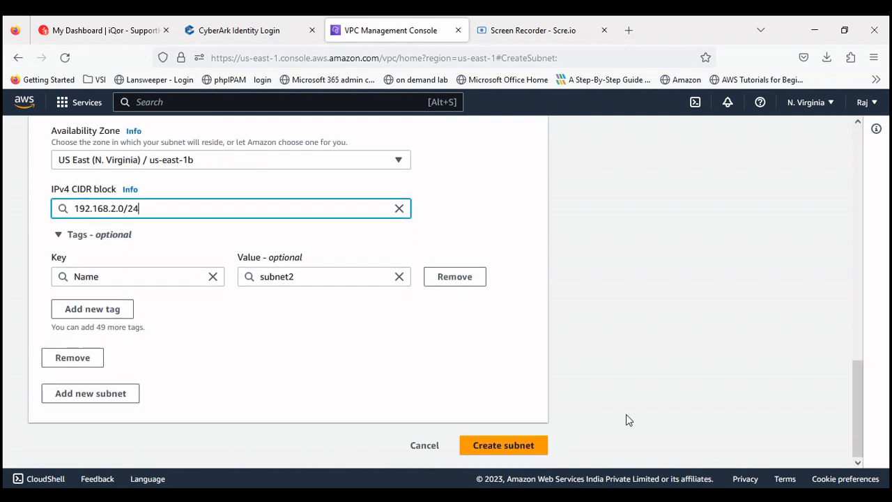
{"action": "left_click", "coordinate": [502, 449]}
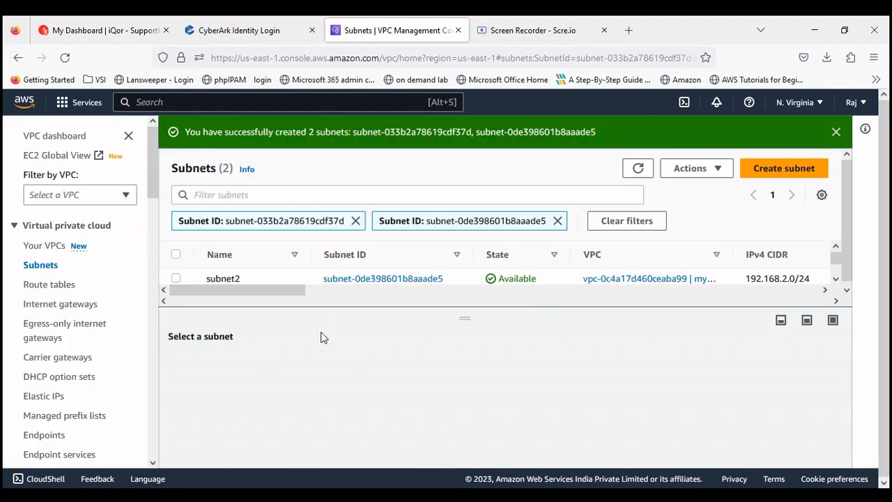
{"action": "left_click", "coordinate": [836, 279]}
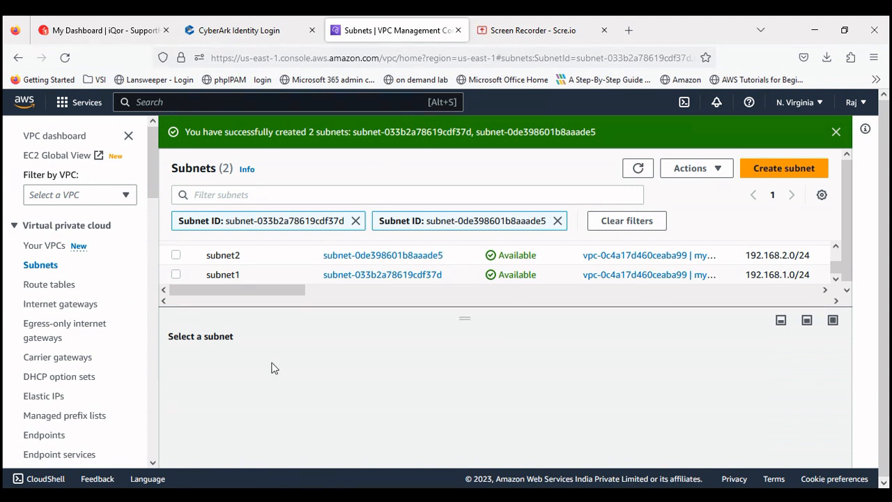
Step: Examine the routes and subnet associations of the VPC's main route table
{"action": "left_click", "coordinate": [49, 285]}
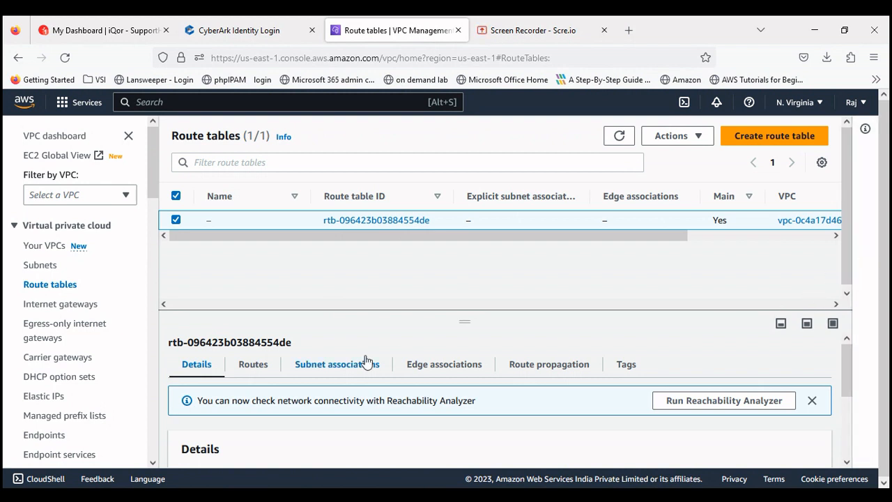
{"action": "left_click", "coordinate": [254, 365]}
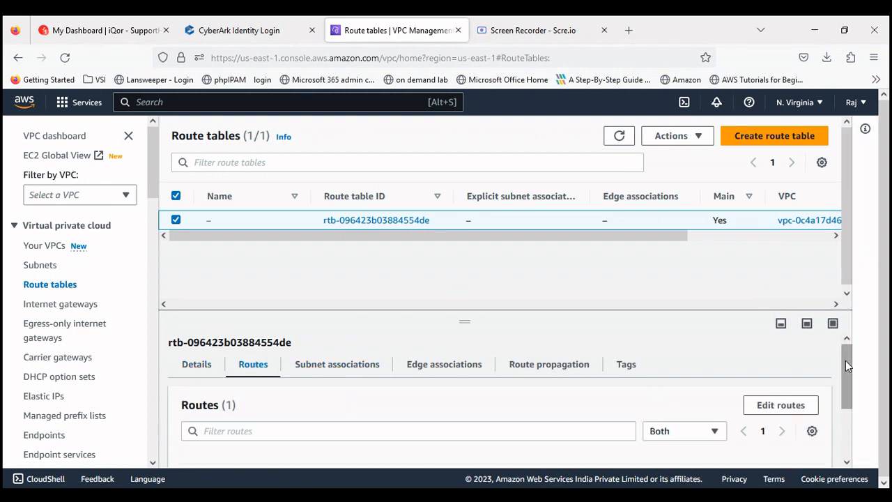
{"action": "left_click_drag", "start_coordinate": [846, 360], "coordinate": [854, 417]}
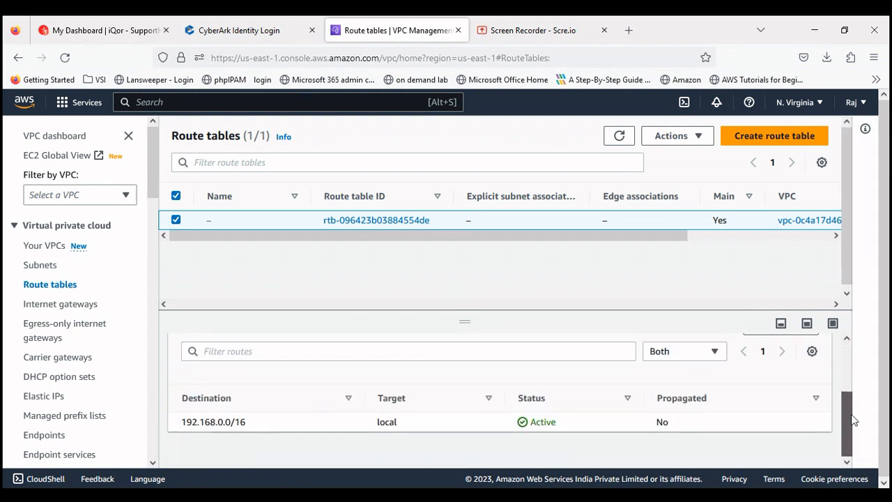
{"action": "mouse_move", "coordinate": [186, 423]}
{"action": "left_mouse_down"}
{"action": "mouse_move", "coordinate": [258, 426]}
{"action": "mouse_move", "coordinate": [179, 426]}
{"action": "left_mouse_up"}
{"action": "left_click", "coordinate": [272, 432]}
{"action": "left_click", "coordinate": [295, 427]}
{"action": "left_click_drag", "start_coordinate": [251, 428], "coordinate": [184, 428]}
{"action": "left_click_drag", "start_coordinate": [845, 428], "coordinate": [842, 371]}
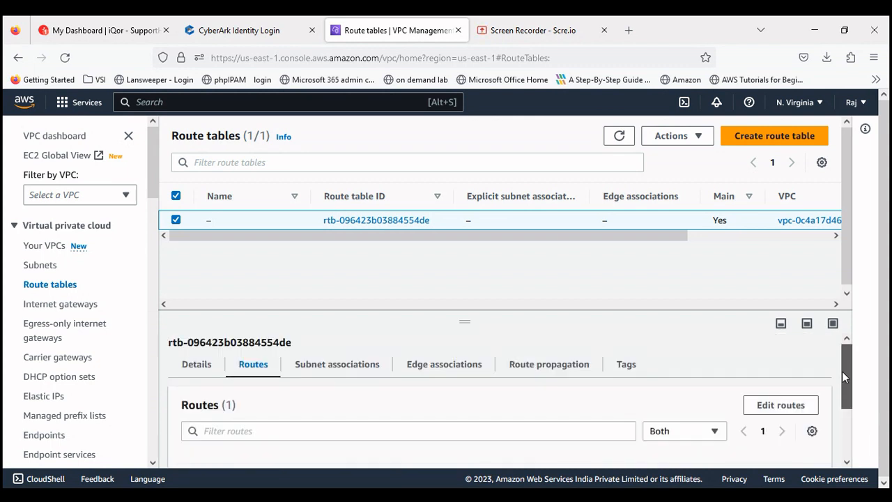
{"action": "left_click", "coordinate": [365, 370]}
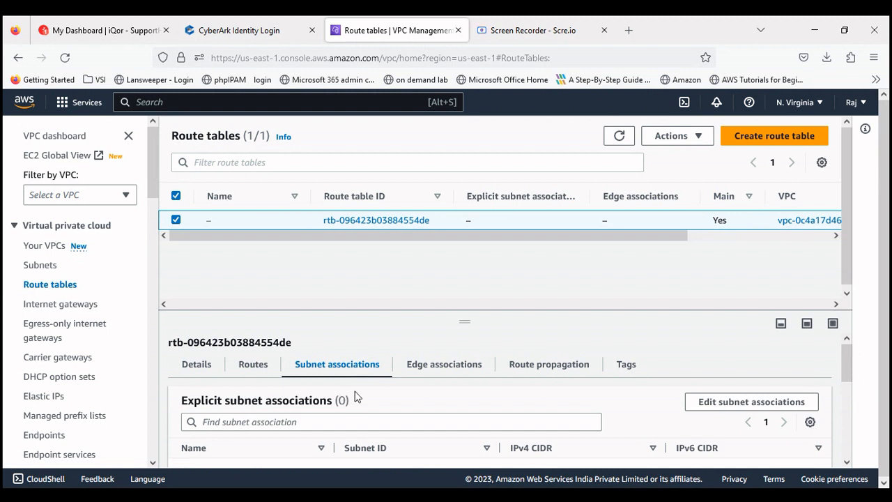
{"action": "left_click_drag", "start_coordinate": [842, 362], "coordinate": [853, 428]}
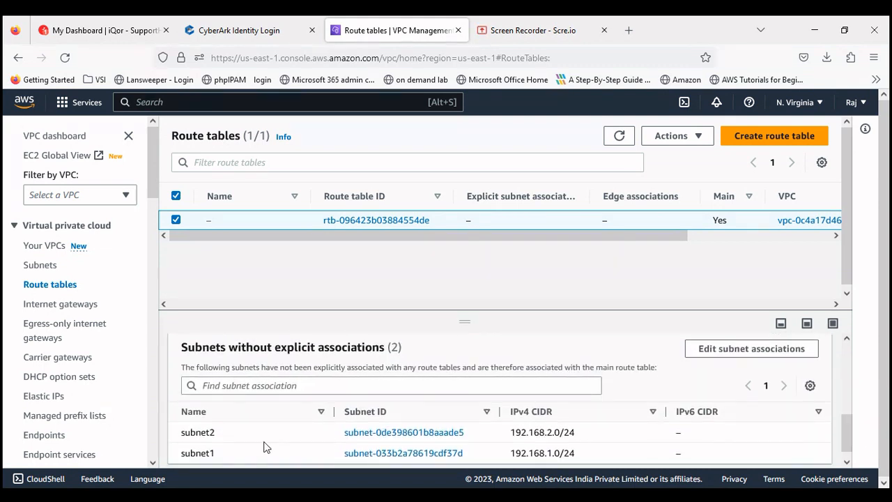
Step: Create an internet gateway named myigw1
{"action": "left_click", "coordinate": [61, 304]}
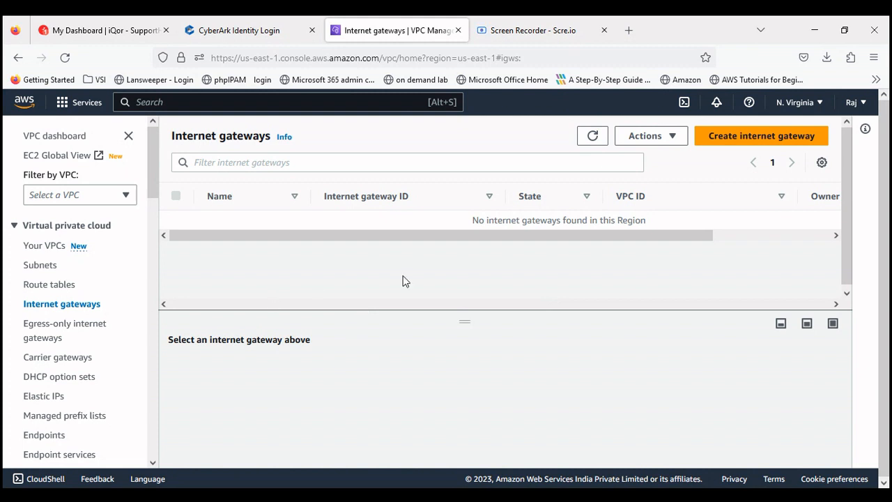
{"action": "left_click", "coordinate": [721, 137]}
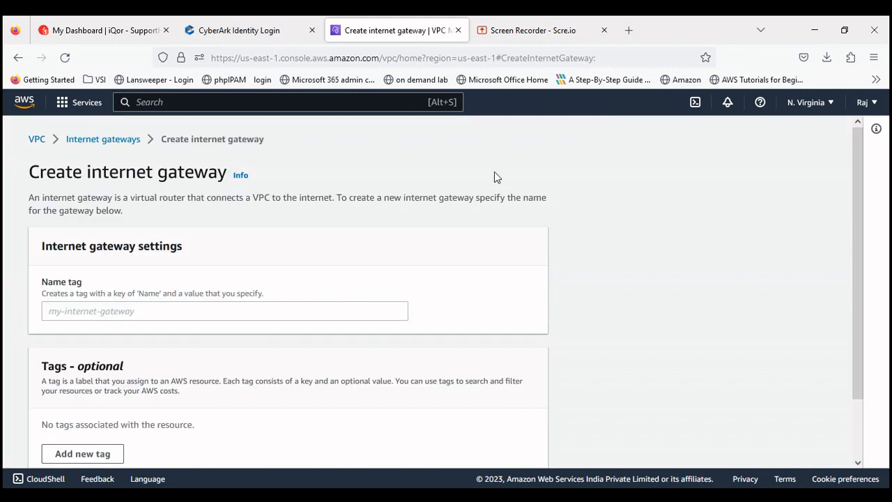
{"action": "left_click", "coordinate": [177, 311]}
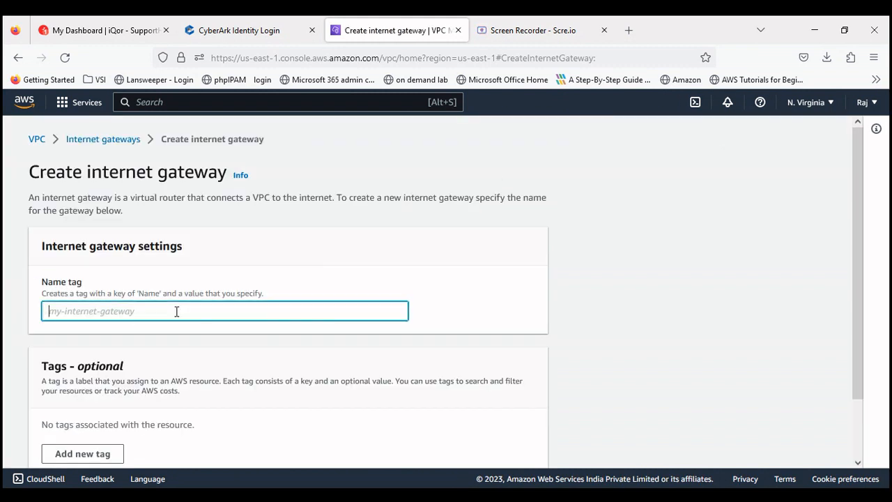
{"action": "type", "text": "myigw1"}
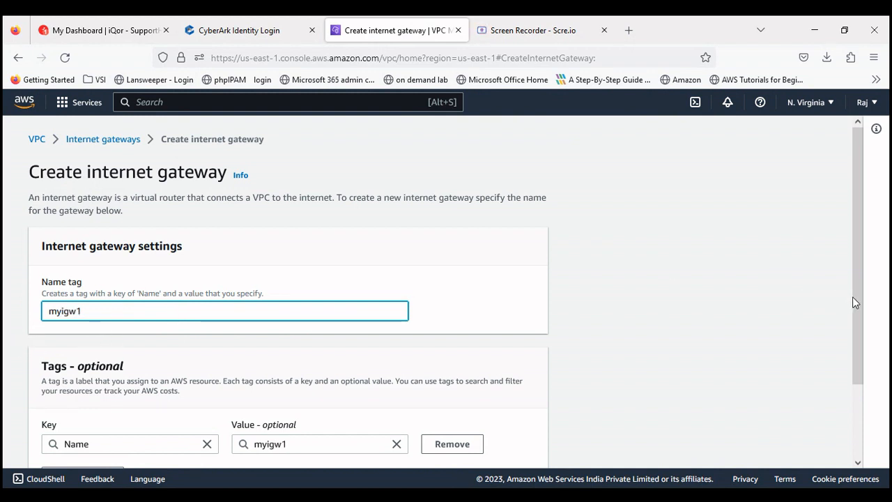
{"action": "left_click_drag", "start_coordinate": [856, 302], "coordinate": [841, 408]}
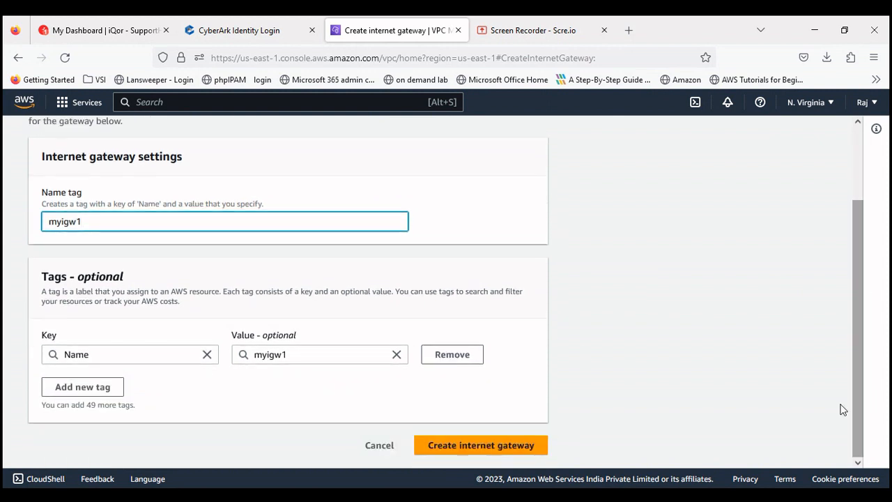
{"action": "left_click", "coordinate": [452, 446]}
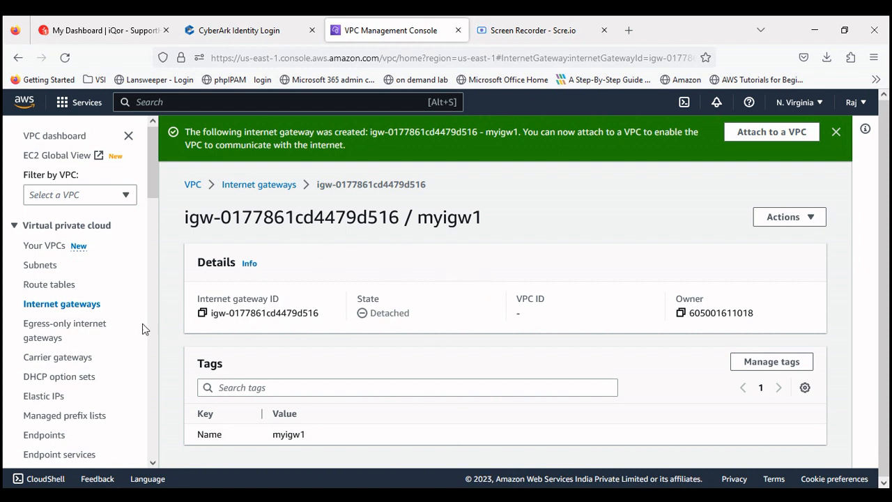
Step: Start creating a NAT gateway named myngw1 and place it in subnet2
{"action": "left_click_drag", "start_coordinate": [152, 189], "coordinate": [153, 224]}
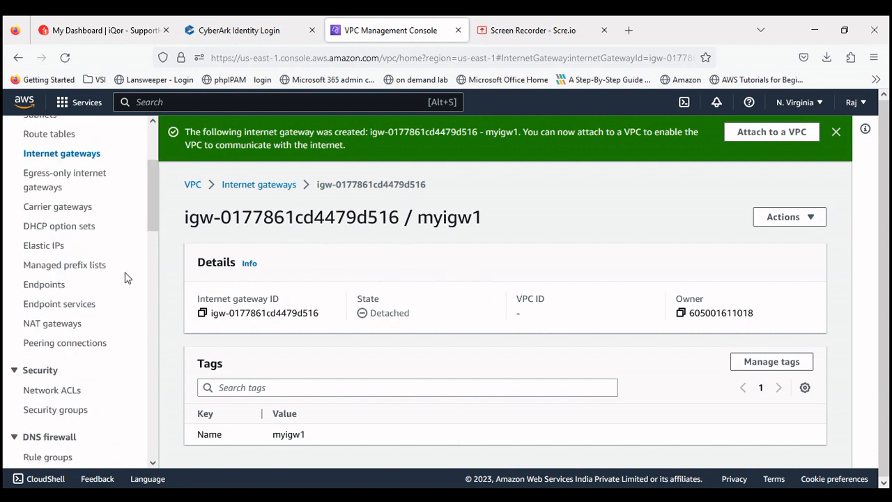
{"action": "left_click", "coordinate": [78, 325]}
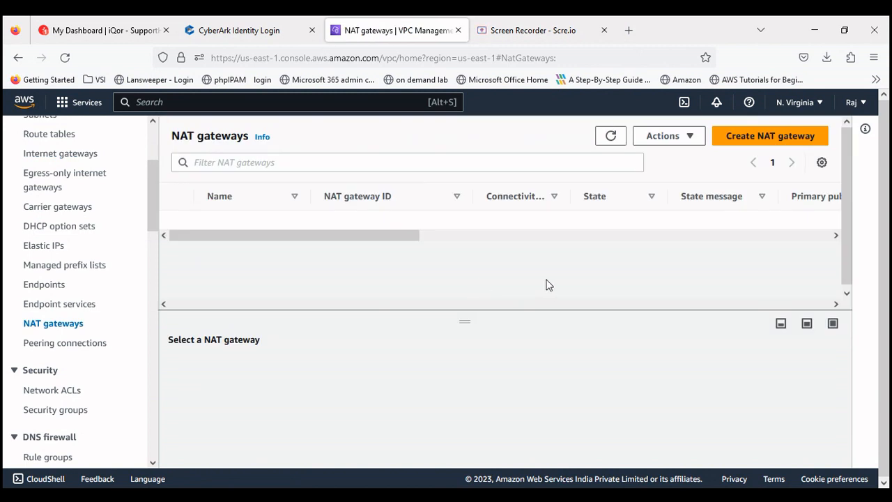
{"action": "left_click", "coordinate": [769, 136]}
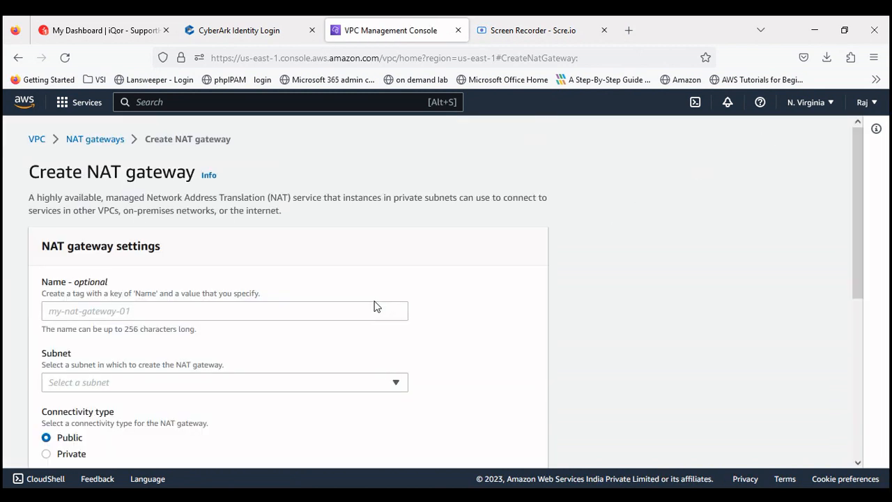
{"action": "left_click", "coordinate": [127, 312]}
{"action": "type", "text": "my"}
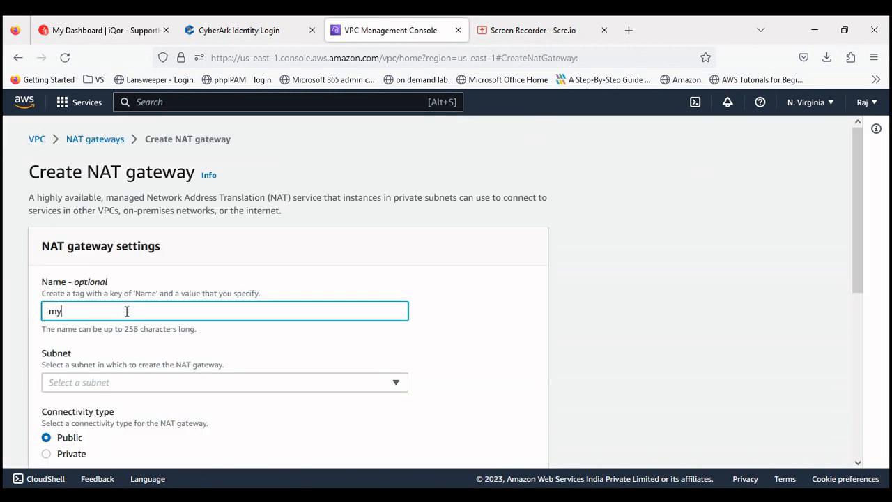
{"action": "type", "text": "ngw1"}
{"action": "left_click", "coordinate": [394, 383]}
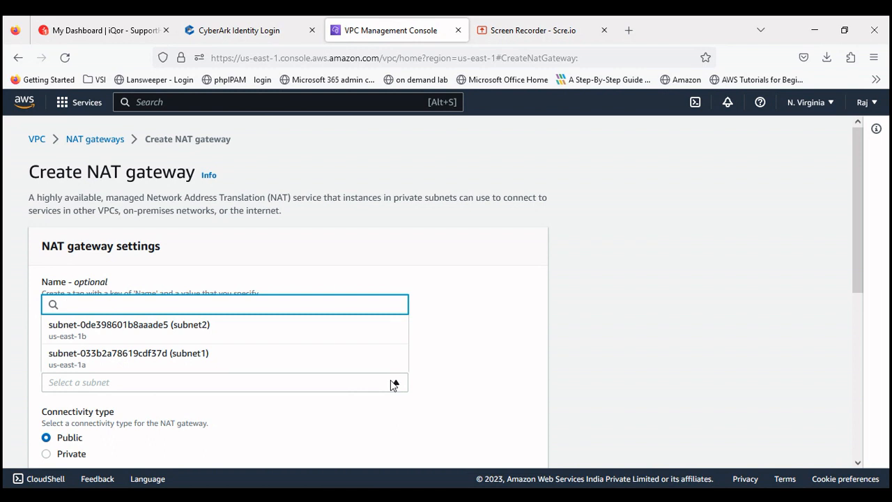
{"action": "left_click", "coordinate": [246, 334]}
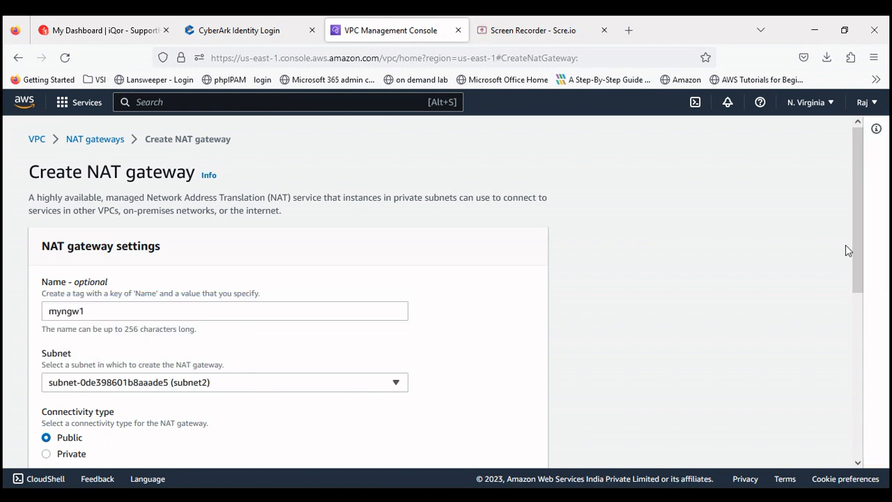
Step: Keep the NAT gateway's connectivity type set to Public and allocate a new Elastic IP address for it
{"action": "left_click_drag", "start_coordinate": [857, 233], "coordinate": [869, 287]}
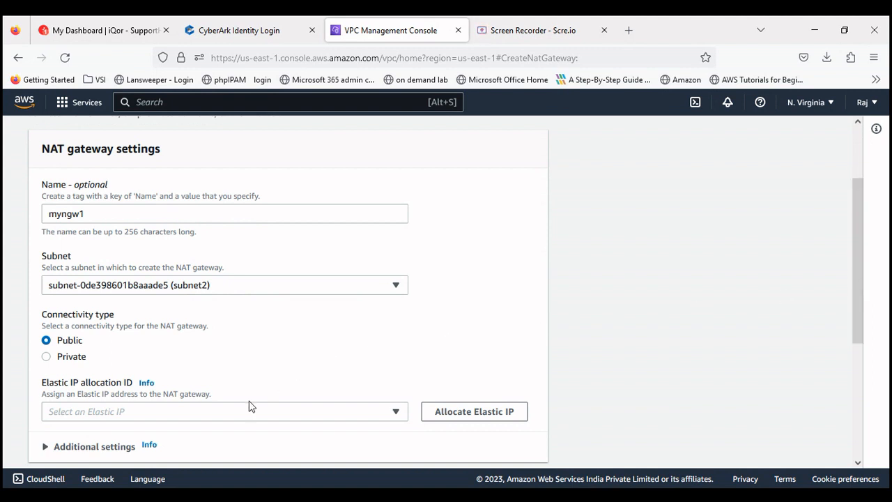
{"action": "left_click", "coordinate": [81, 364]}
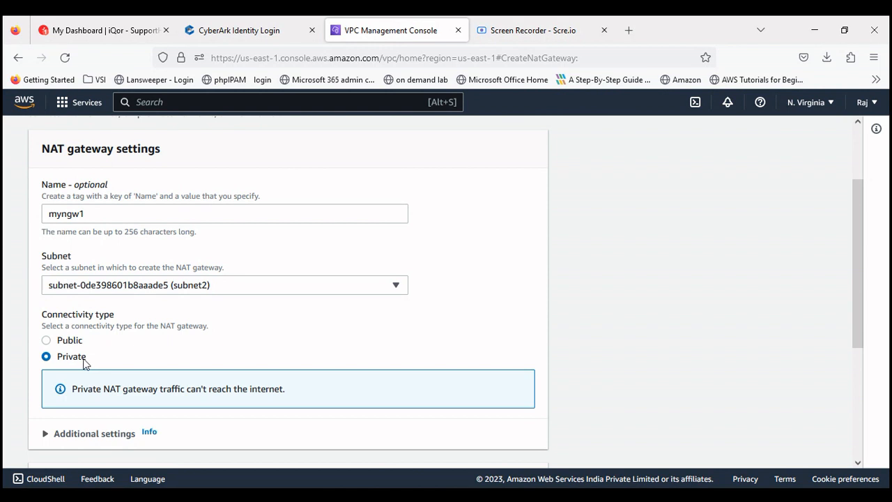
{"action": "left_click", "coordinate": [76, 342]}
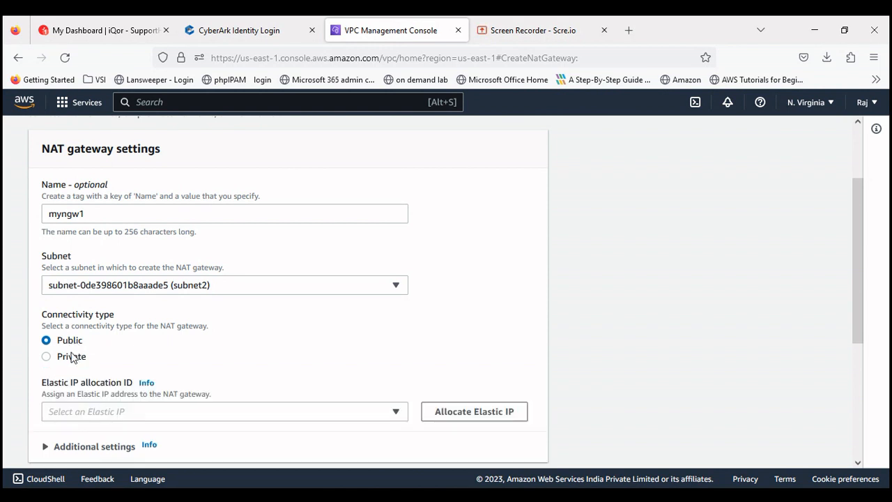
{"action": "left_click", "coordinate": [401, 414]}
{"action": "left_click", "coordinate": [447, 342]}
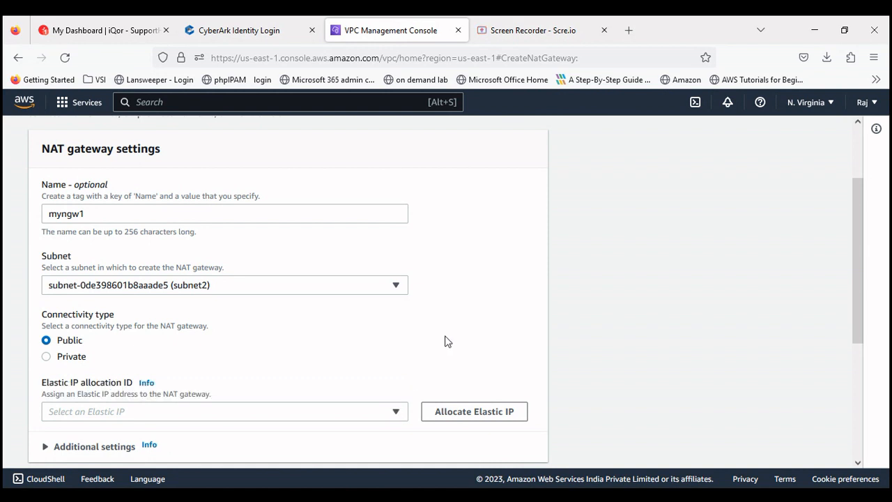
{"action": "left_click", "coordinate": [463, 412]}
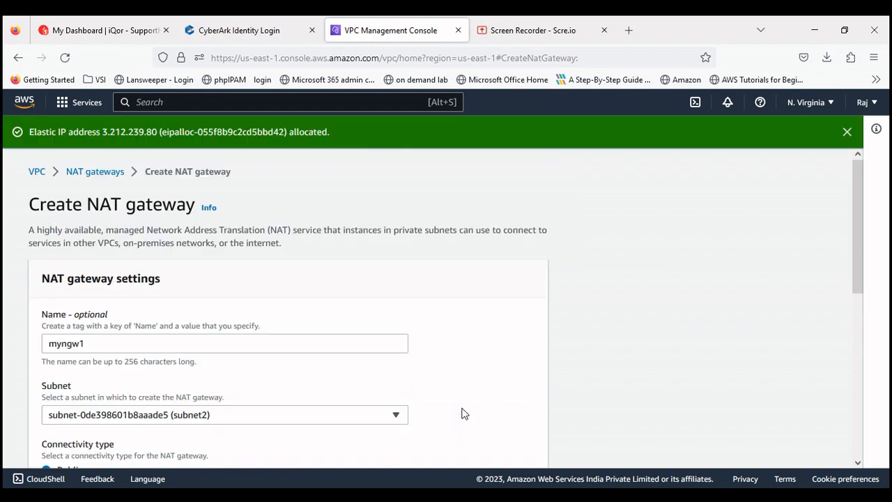
Step: Review the NAT gateway's Elastic IP allocation, additional settings and tags
{"action": "left_click_drag", "start_coordinate": [855, 247], "coordinate": [862, 389]}
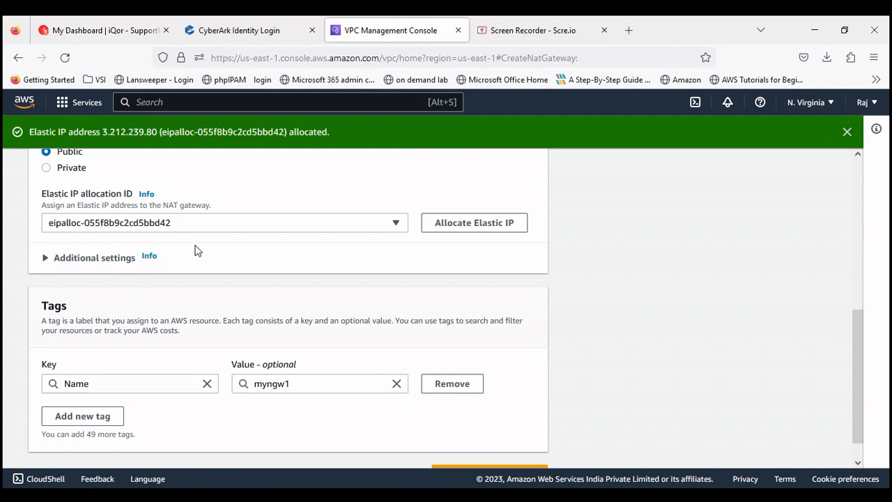
{"action": "left_click", "coordinate": [47, 261]}
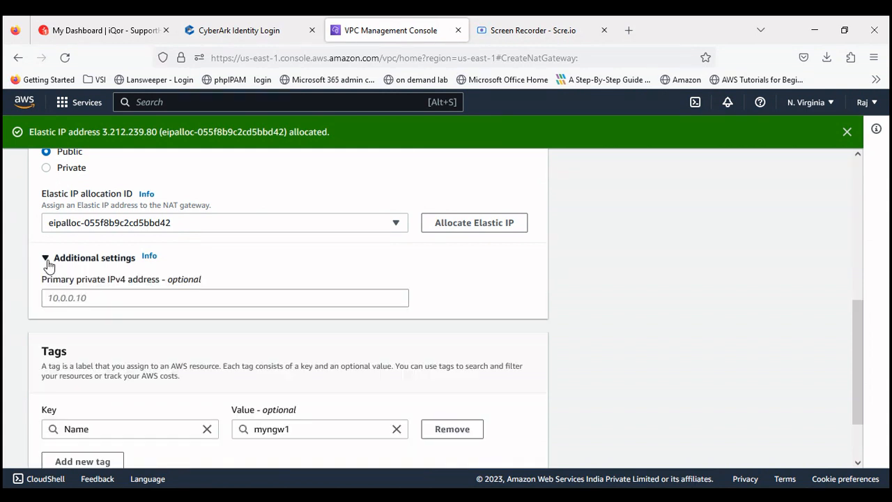
{"action": "left_click", "coordinate": [46, 259]}
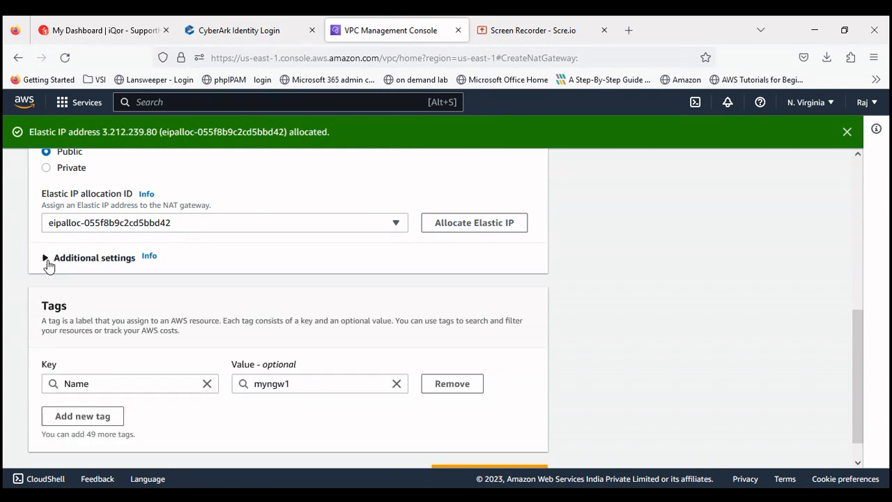
{"action": "scroll", "coordinate": [857, 382], "scroll_direction": "down", "scroll_amount": 2}
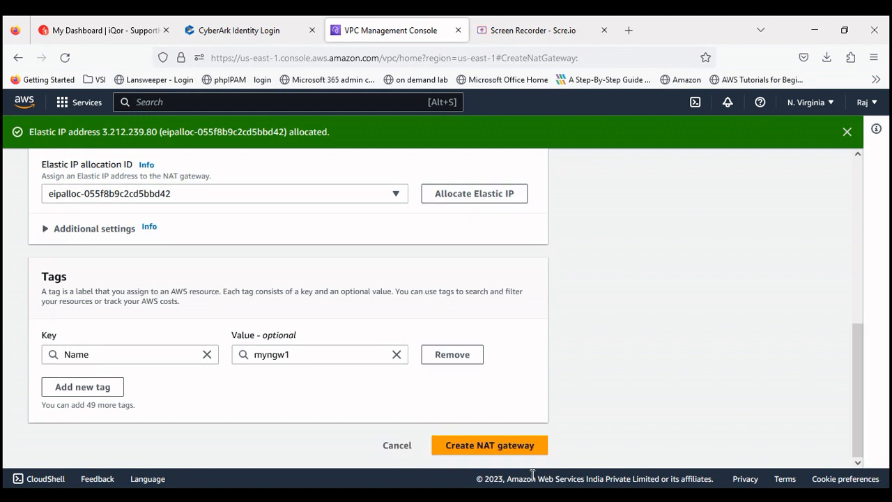
Step: Create the NAT gateway myngw1 with the entered settings and look over its details
{"action": "left_click", "coordinate": [483, 451]}
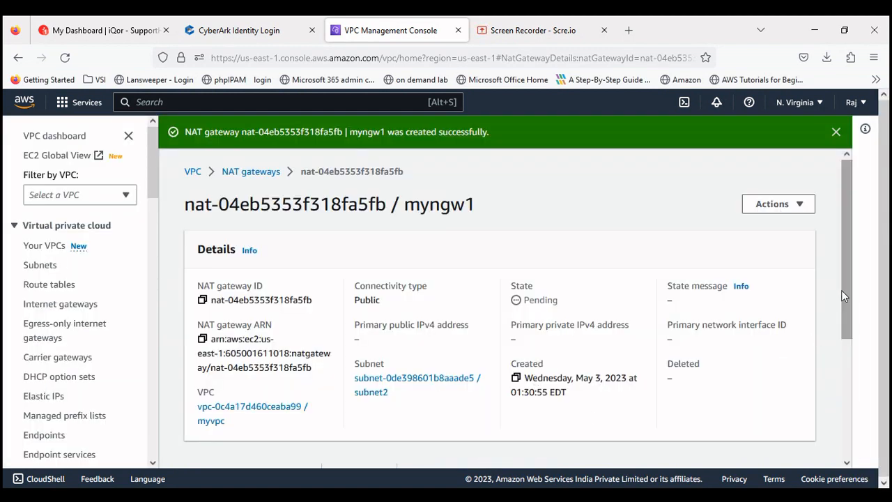
{"action": "left_click_drag", "start_coordinate": [843, 322], "coordinate": [849, 370]}
{"action": "scroll", "coordinate": [439, 233], "scroll_direction": "up", "scroll_amount": 5}
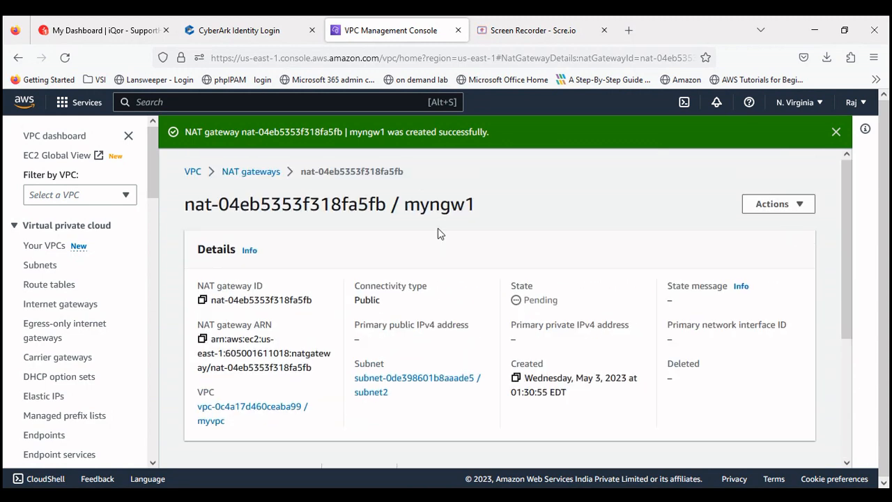
Step: Open the list of NAT gateways and refresh it to check the state of myngw1
{"action": "left_click", "coordinate": [277, 176]}
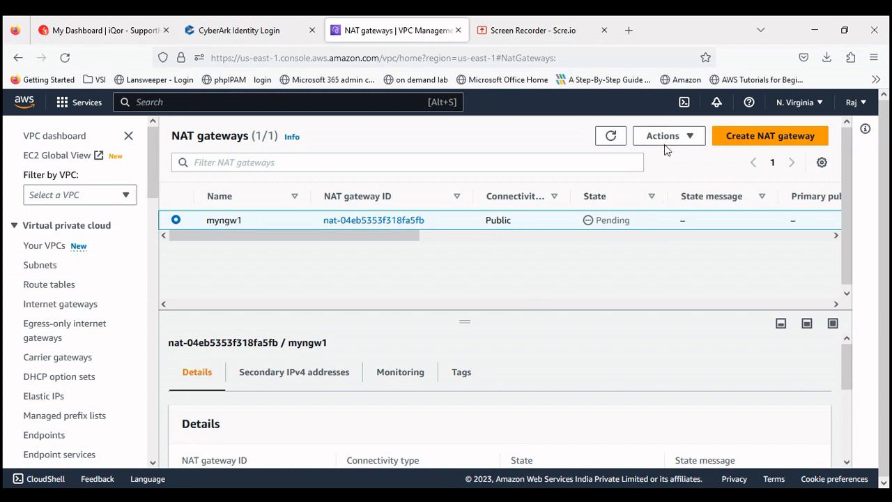
{"action": "left_click", "coordinate": [612, 137]}
{"action": "left_click", "coordinate": [612, 137]}
{"action": "left_click", "coordinate": [612, 138]}
{"action": "left_click_drag", "start_coordinate": [846, 366], "coordinate": [831, 349]}
Step: Go to the VPC list and open the details of myvpc to look them over
{"action": "left_click", "coordinate": [42, 248]}
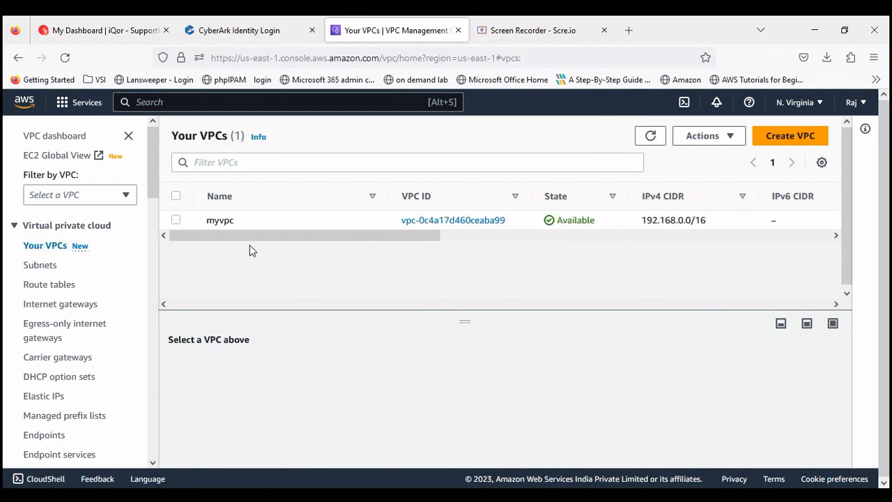
{"action": "left_click", "coordinate": [177, 220]}
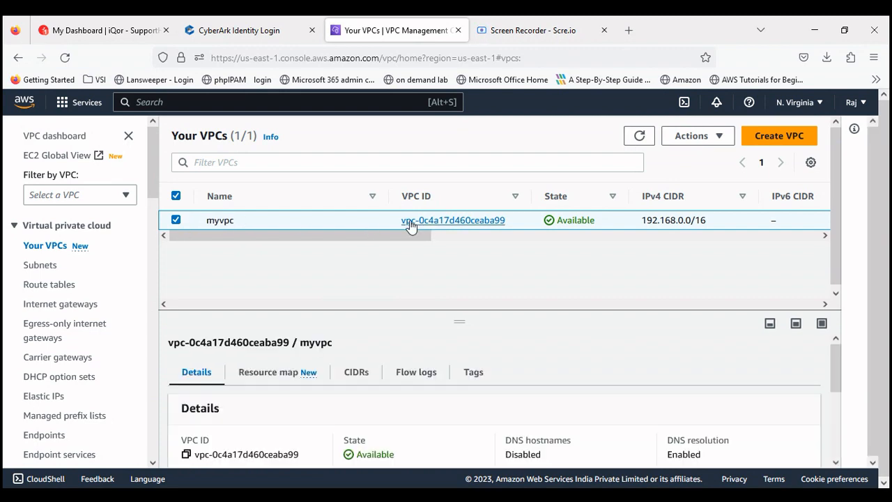
{"action": "left_click", "coordinate": [410, 221]}
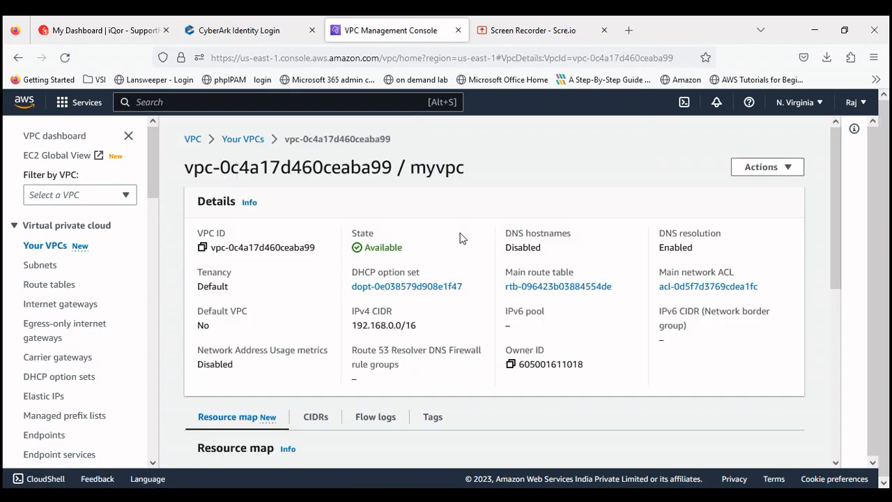
{"action": "mouse_move", "coordinate": [834, 249]}
{"action": "left_mouse_down"}
{"action": "mouse_move", "coordinate": [822, 408]}
{"action": "mouse_move", "coordinate": [836, 232]}
{"action": "left_mouse_up"}
Step: Open the routes of myvpc's main route table for editing and examine the local route's destination
{"action": "left_click", "coordinate": [49, 284]}
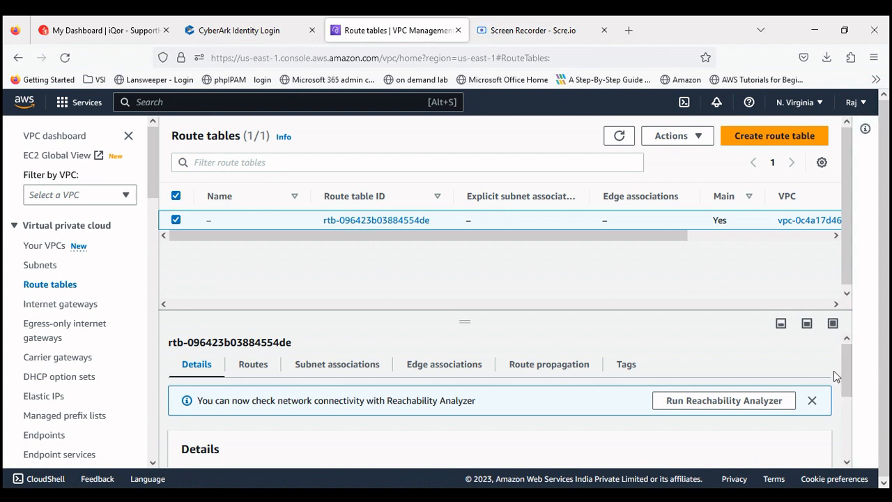
{"action": "left_click", "coordinate": [260, 366]}
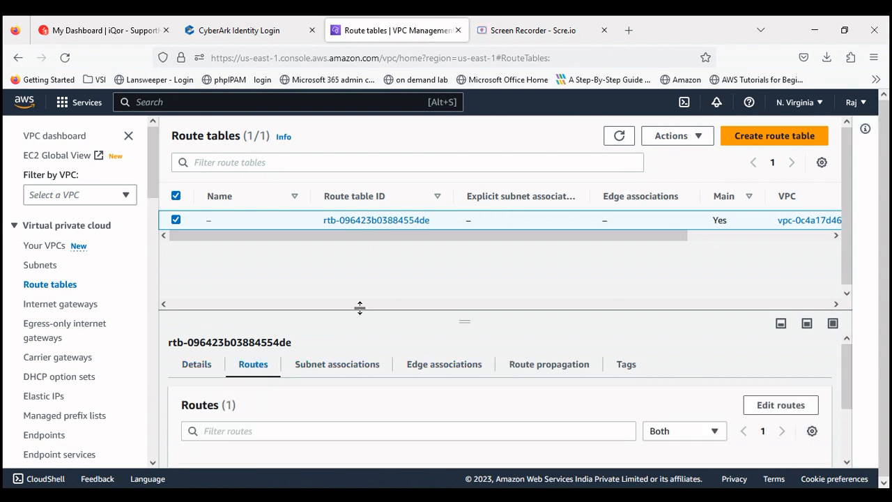
{"action": "left_click", "coordinate": [781, 403]}
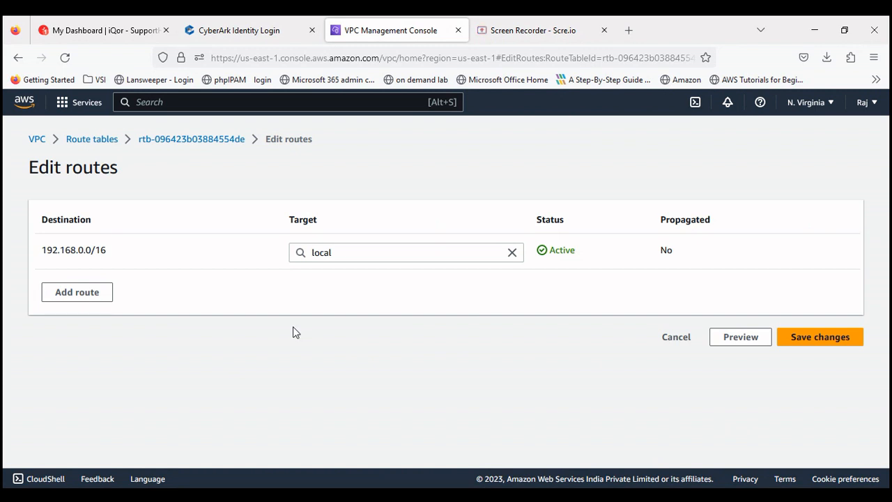
{"action": "left_click_drag", "start_coordinate": [114, 257], "coordinate": [36, 262]}
{"action": "left_click", "coordinate": [156, 257]}
{"action": "left_click_drag", "start_coordinate": [119, 257], "coordinate": [44, 250]}
{"action": "left_click", "coordinate": [44, 250]}
Step: Add a route with destination 0.0.0.0/0 that targets the NAT gateway myngw1
{"action": "left_click", "coordinate": [83, 294]}
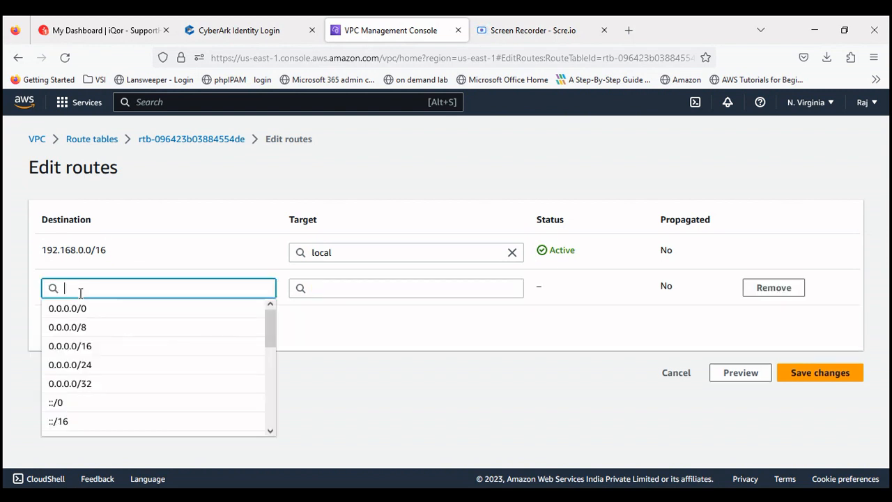
{"action": "left_click", "coordinate": [67, 308]}
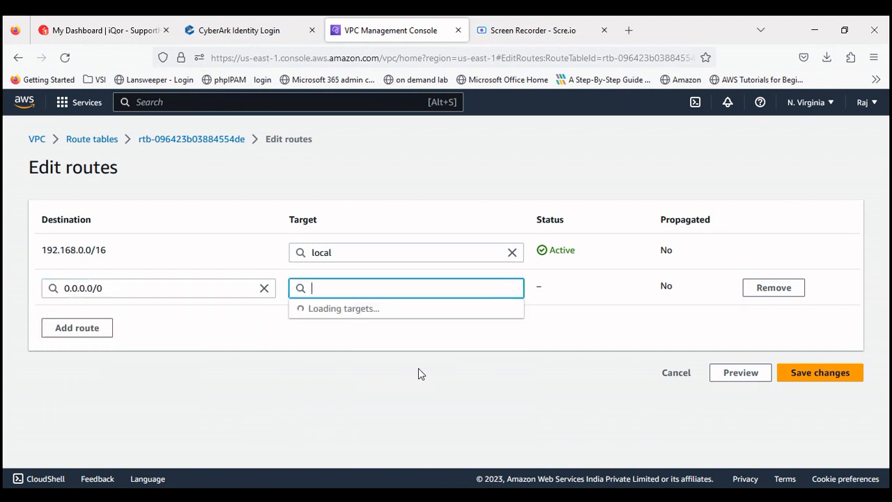
{"action": "type", "text": "nat-"}
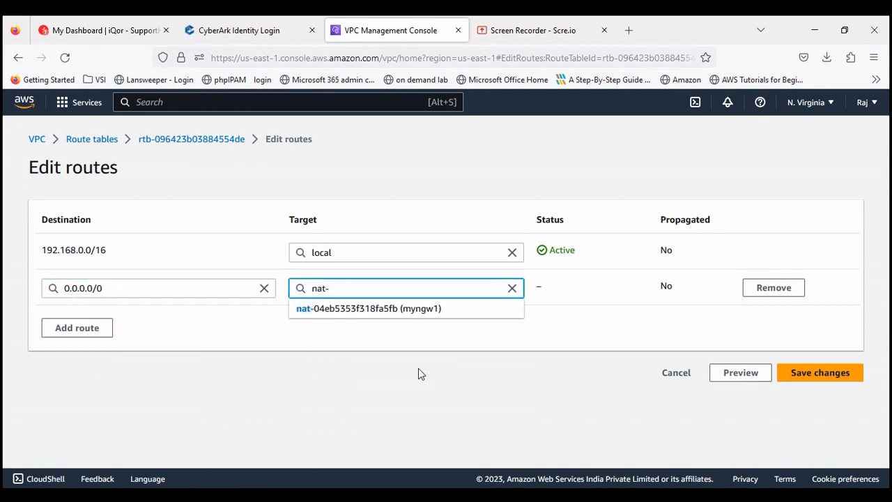
{"action": "left_click", "coordinate": [331, 311]}
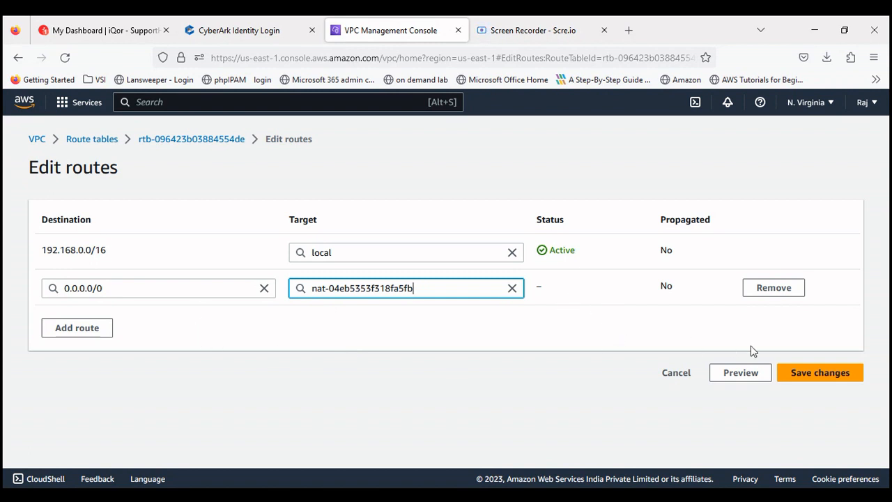
{"action": "left_click", "coordinate": [537, 325]}
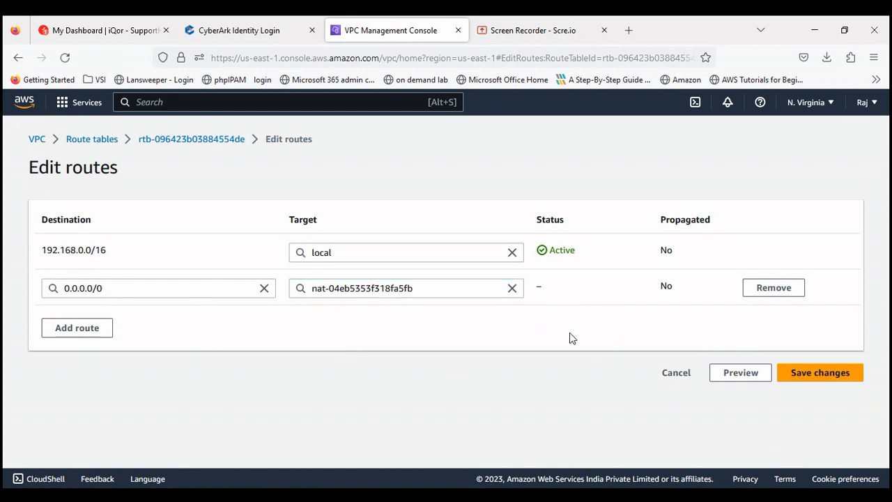
{"action": "left_click", "coordinate": [75, 330]}
{"action": "left_click", "coordinate": [74, 323]}
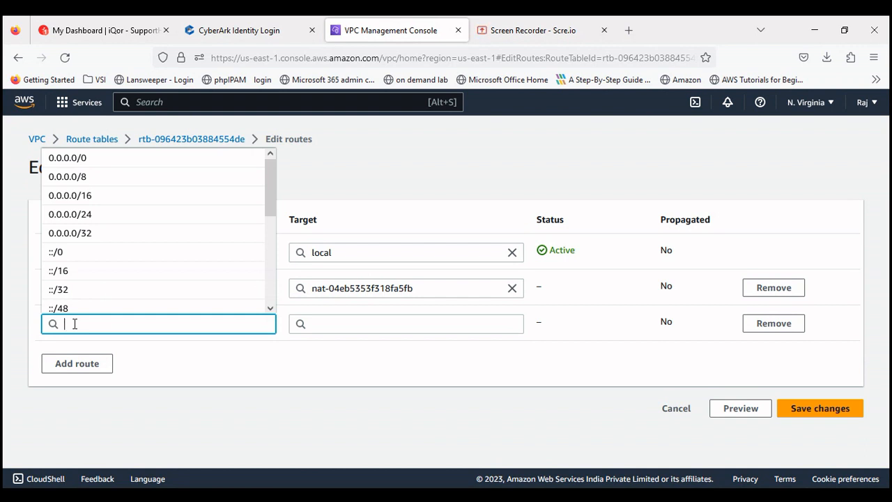
{"action": "left_click", "coordinate": [83, 157]}
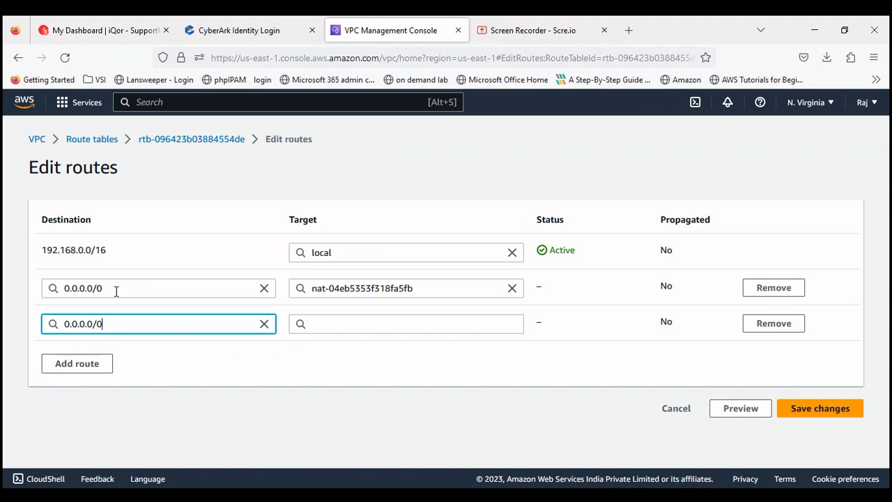
Step: Save the NAT gateway route in the main route table and review the table's routes
{"action": "left_click", "coordinate": [816, 376]}
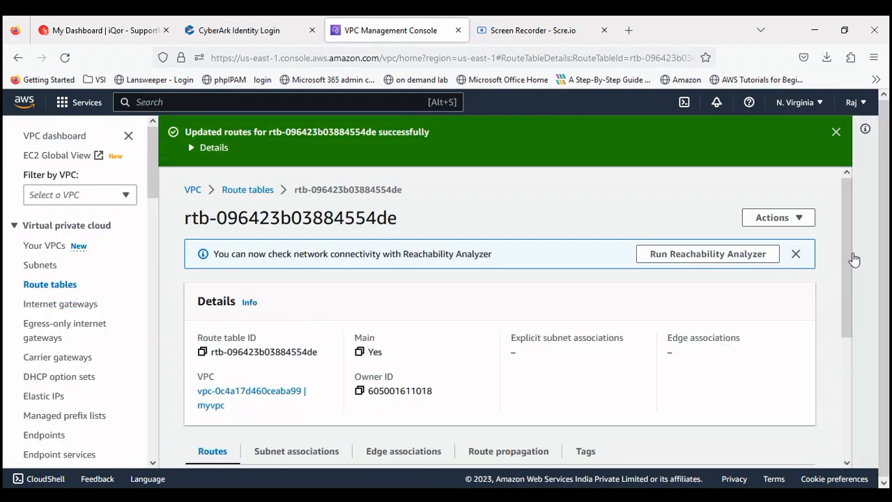
{"action": "left_click_drag", "start_coordinate": [848, 257], "coordinate": [849, 418]}
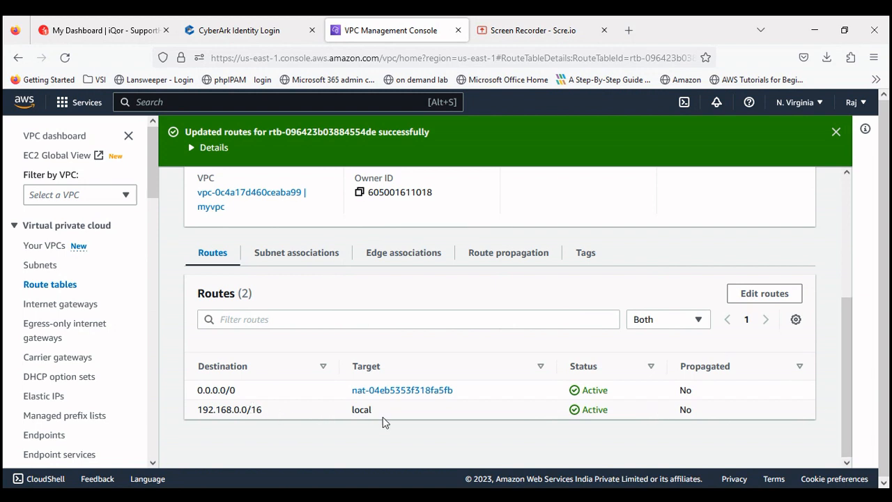
{"action": "left_click_drag", "start_coordinate": [277, 395], "coordinate": [225, 390]}
{"action": "left_click", "coordinate": [316, 419]}
{"action": "left_click_drag", "start_coordinate": [292, 419], "coordinate": [235, 412]}
Step: Reopen the main route table's routes for editing and start choosing a destination for the route below the local one
{"action": "left_click", "coordinate": [70, 285]}
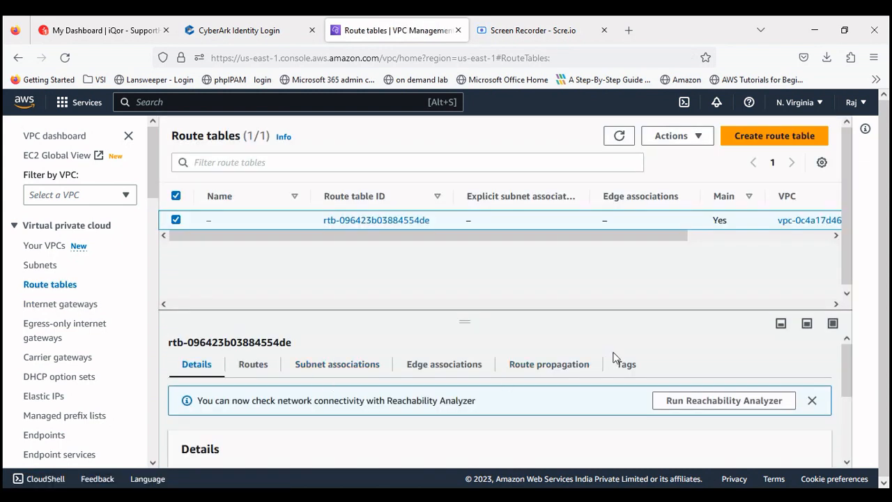
{"action": "left_click", "coordinate": [269, 366]}
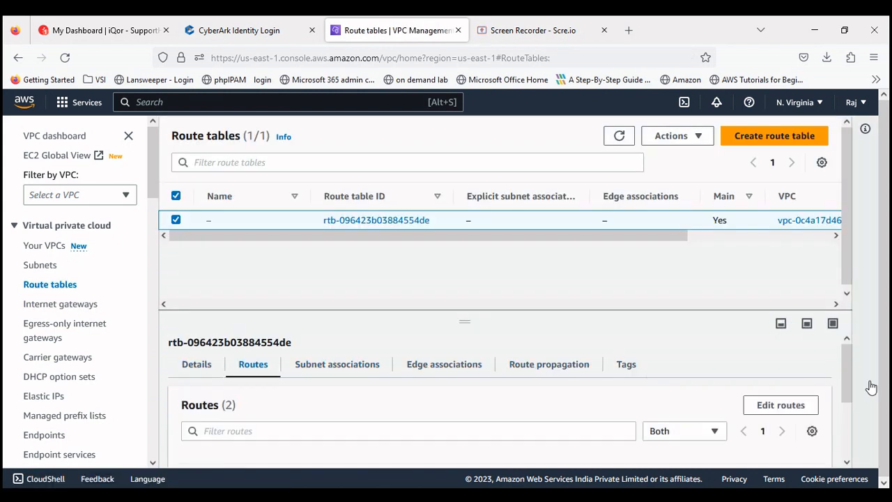
{"action": "left_click_drag", "start_coordinate": [846, 372], "coordinate": [841, 392]}
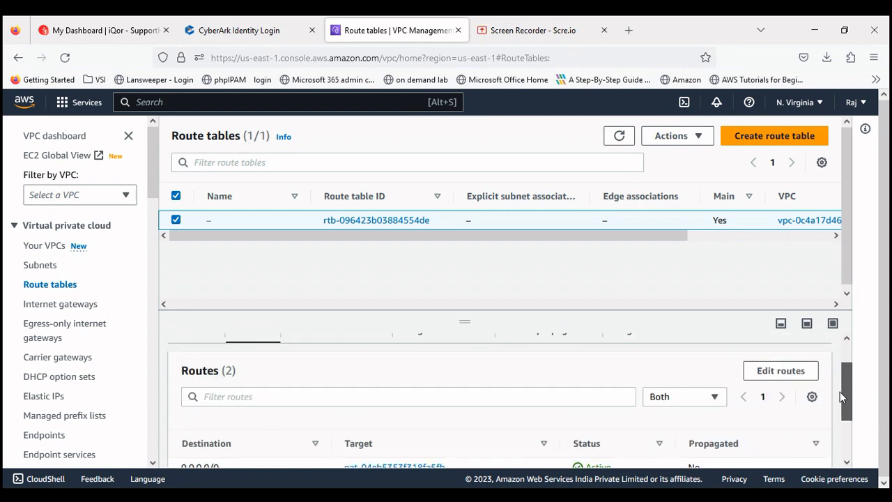
{"action": "left_click", "coordinate": [789, 377]}
{"action": "left_click", "coordinate": [100, 287]}
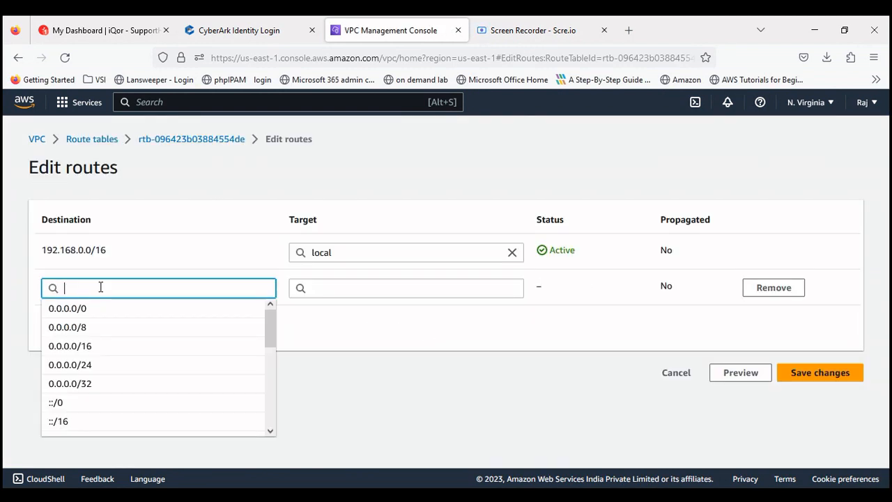
{"action": "type", "text": "in"}
{"action": "key", "text": "BackSpace"}
{"action": "key", "text": "BackSpace"}
{"action": "left_click", "coordinate": [96, 326]}
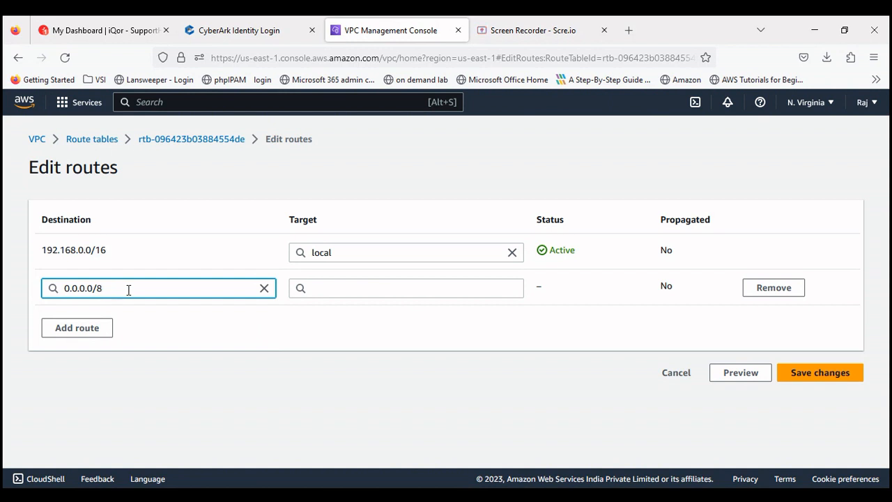
{"action": "left_click", "coordinate": [264, 288]}
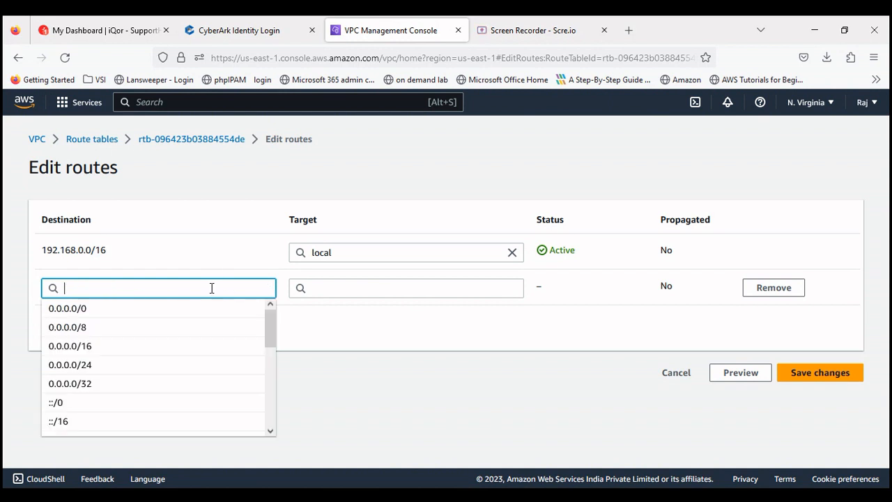
Step: Set the route's destination to 0.0.0.0/0 and its target to the internet gateway igw-0177861cd4479d516, and save the changes
{"action": "left_click", "coordinate": [157, 309]}
{"action": "left_click", "coordinate": [365, 287]}
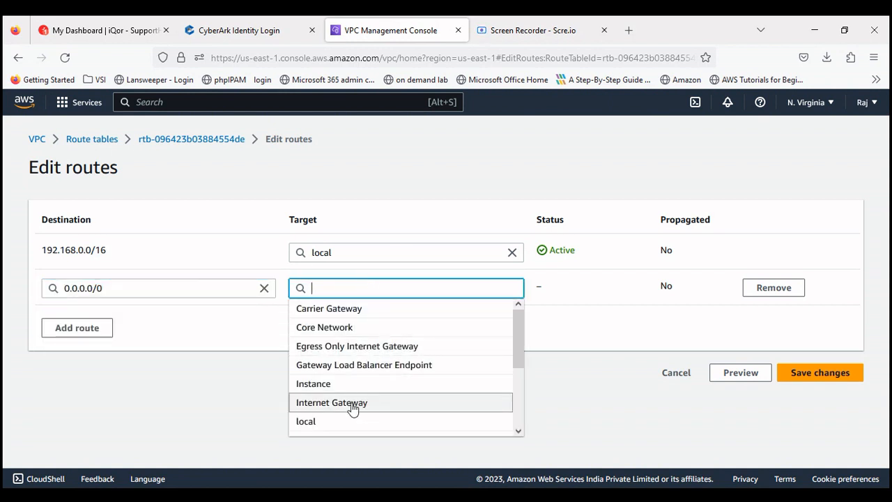
{"action": "left_click", "coordinate": [351, 402]}
{"action": "left_click", "coordinate": [372, 313]}
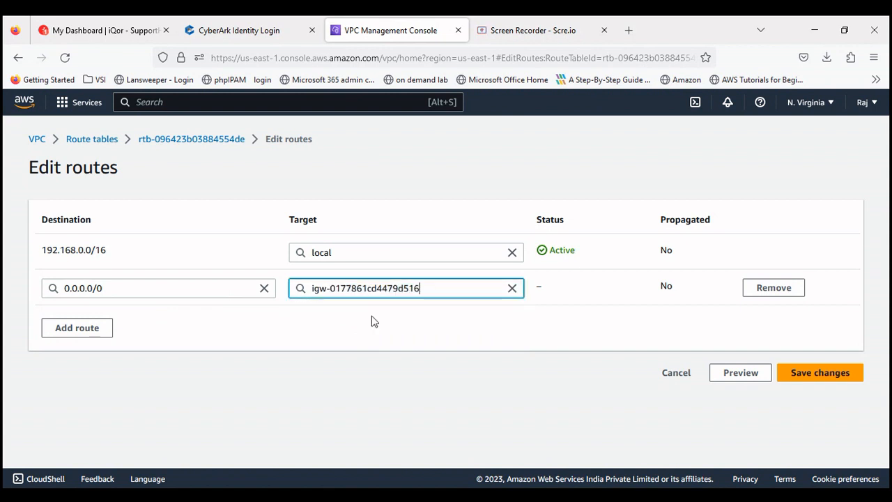
{"action": "left_click", "coordinate": [823, 376]}
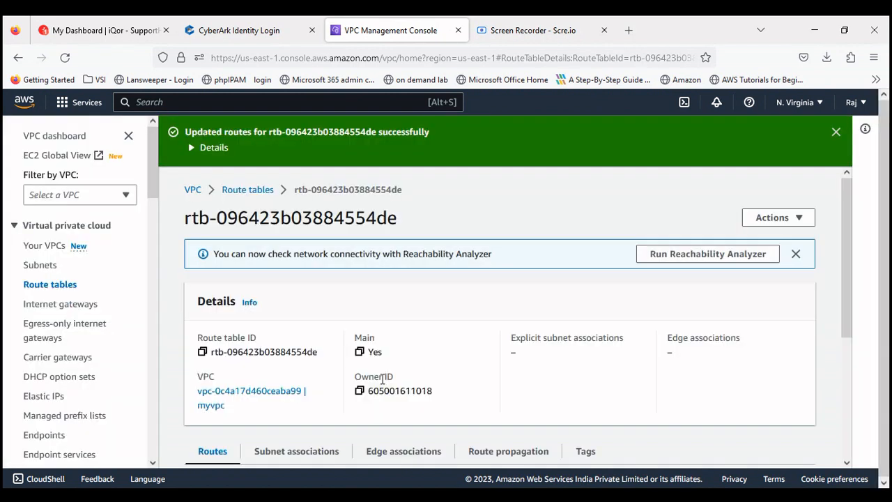
Step: Examine the destinations and targets of the internet gateway, NAT gateway and local routes in the main route table
{"action": "left_click_drag", "start_coordinate": [847, 292], "coordinate": [856, 428]}
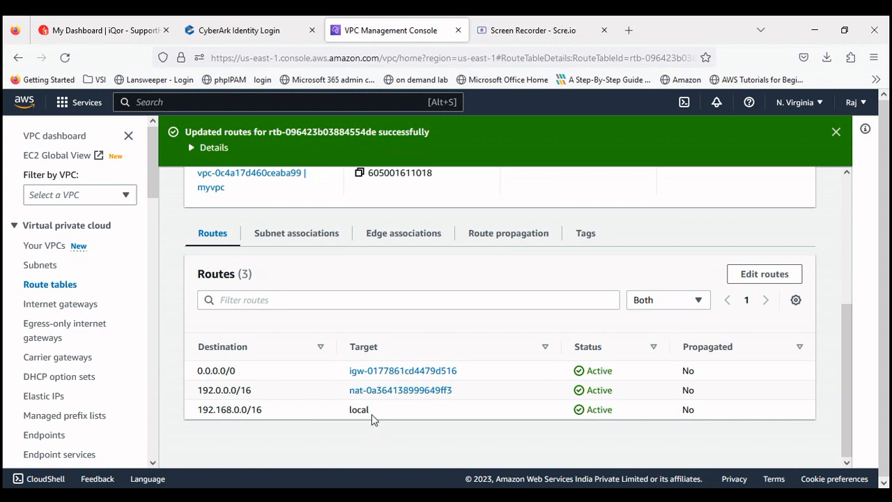
{"action": "left_click_drag", "start_coordinate": [372, 416], "coordinate": [196, 411]}
{"action": "left_click", "coordinate": [300, 416]}
{"action": "left_click_drag", "start_coordinate": [241, 370], "coordinate": [189, 376]}
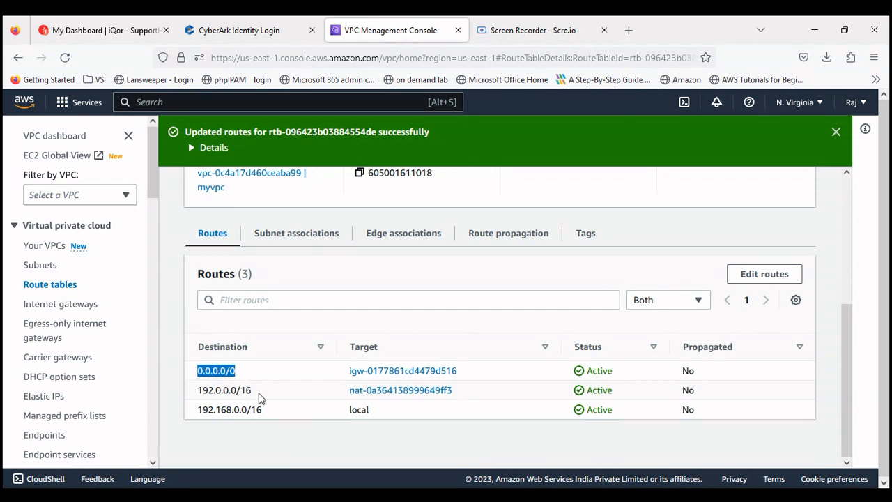
{"action": "left_click_drag", "start_coordinate": [259, 397], "coordinate": [195, 393]}
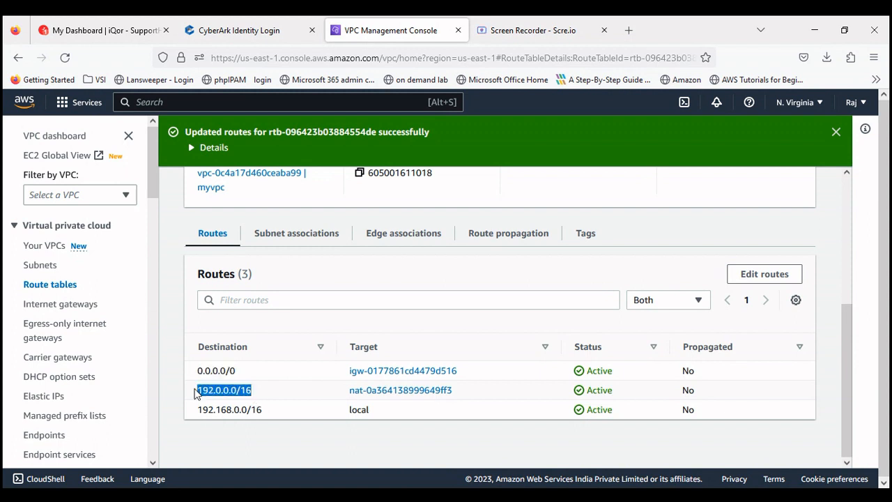
{"action": "left_click", "coordinate": [260, 396]}
{"action": "left_click_drag", "start_coordinate": [261, 396], "coordinate": [187, 395]}
{"action": "left_click", "coordinate": [262, 404]}
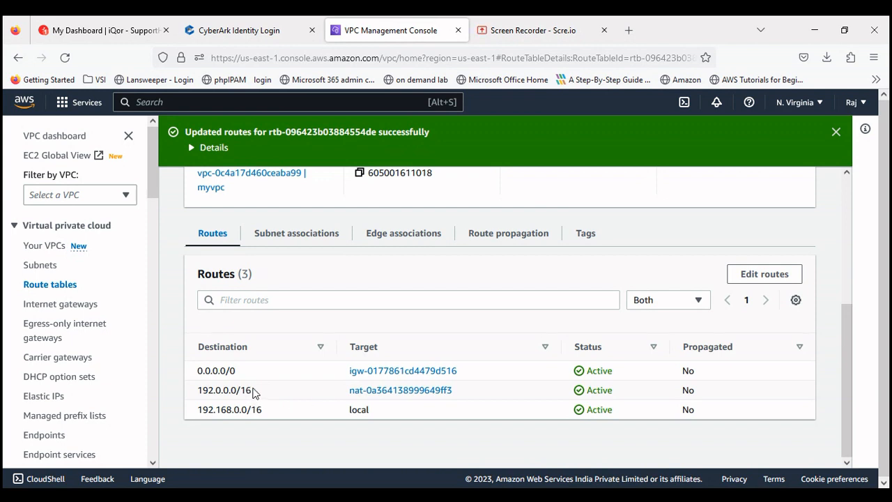
{"action": "left_click_drag", "start_coordinate": [277, 421], "coordinate": [196, 410]}
{"action": "left_click", "coordinate": [257, 395]}
{"action": "left_click_drag", "start_coordinate": [258, 390], "coordinate": [192, 391]}
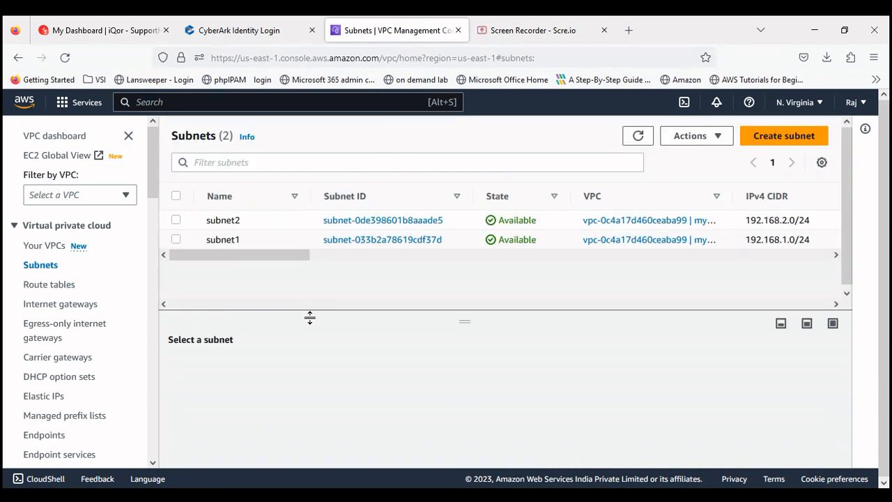